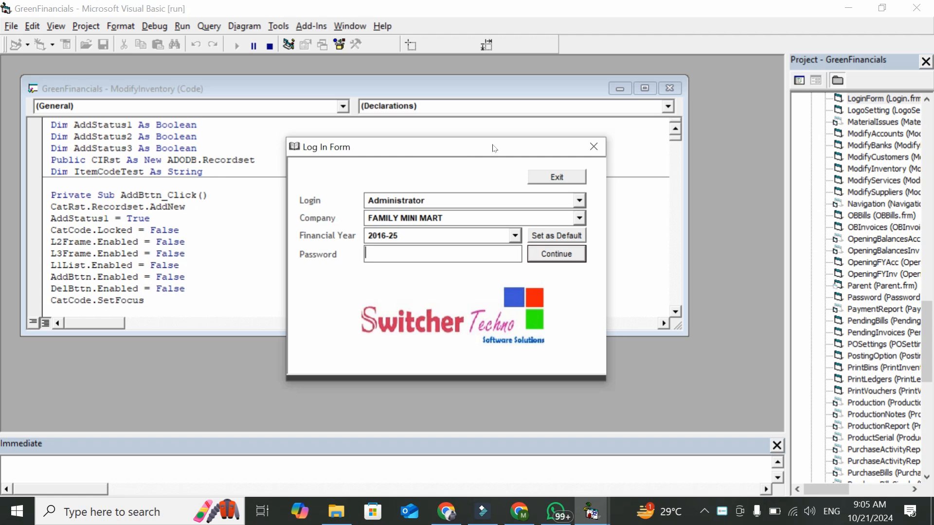
Log in as Administrator to FAMILY MINI MART for financial year 2016-25
{"action": "left_click_drag", "start_coordinate": [494, 148], "coordinate": [473, 140]}
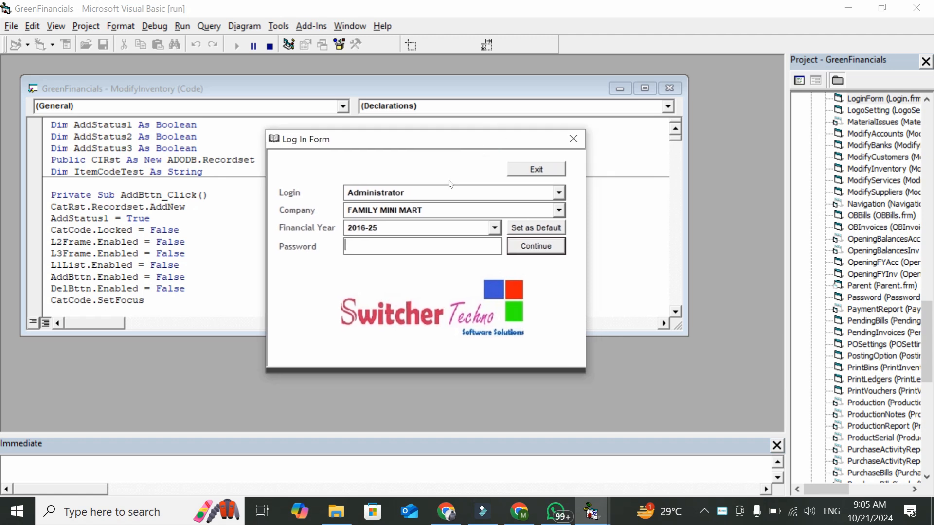
{"action": "left_click", "coordinate": [447, 193]}
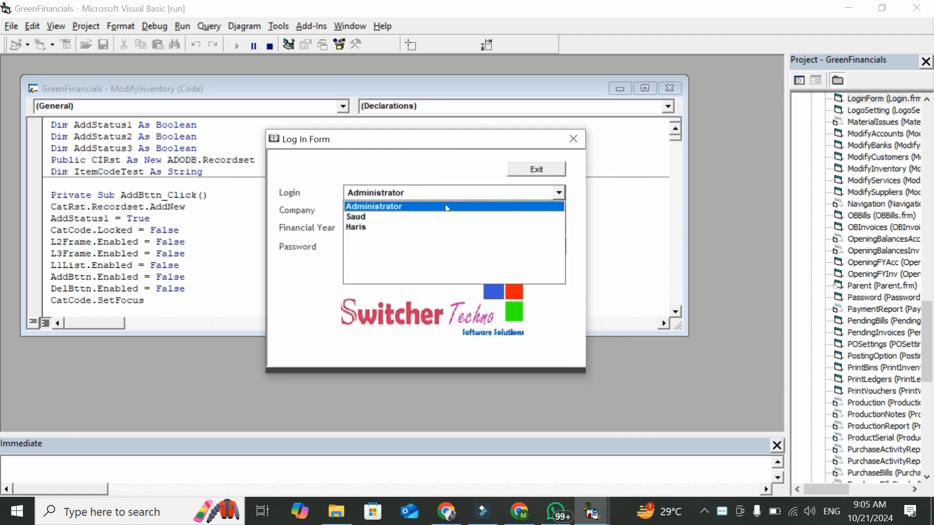
{"action": "left_click", "coordinate": [444, 206]}
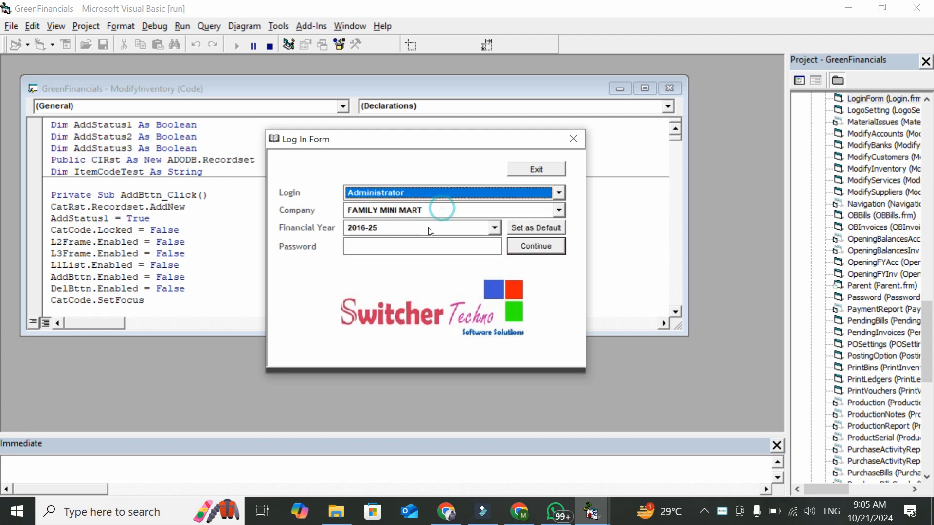
{"action": "key", "text": "Return"}
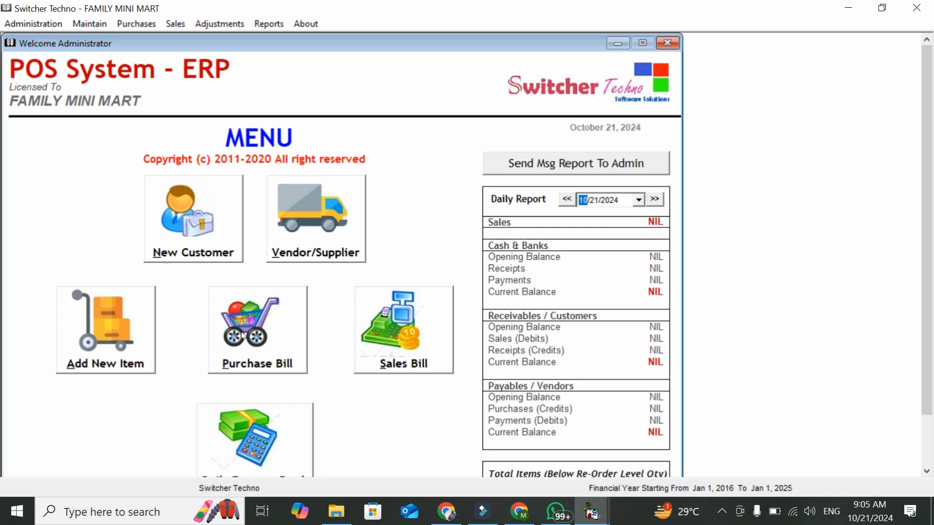
In the Chart of Inventory, add and save main category 900 STATIONERY
{"action": "left_click", "coordinate": [116, 334]}
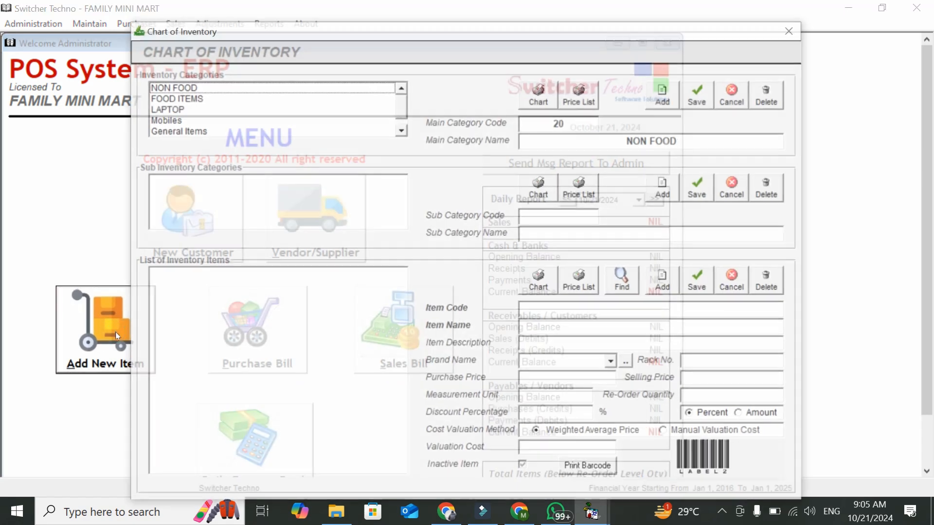
{"action": "left_click_drag", "start_coordinate": [406, 116], "coordinate": [410, 129]}
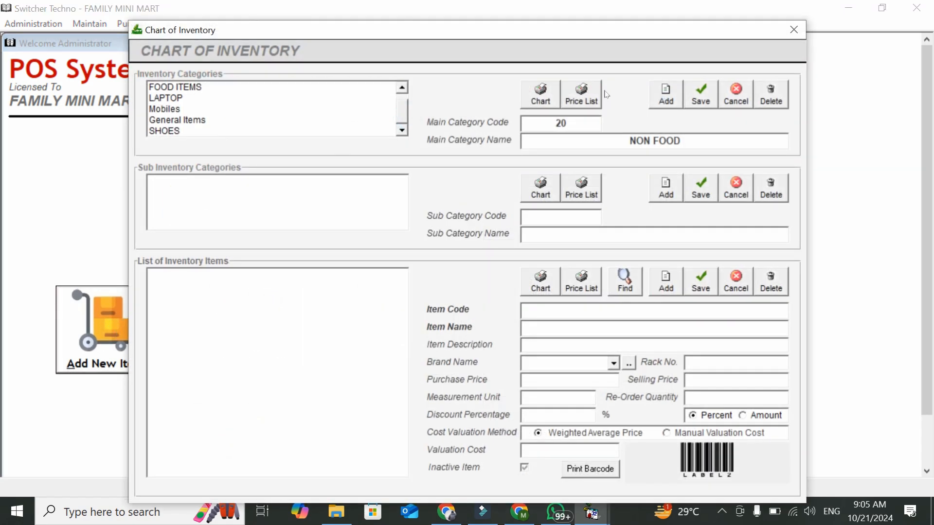
{"action": "left_click", "coordinate": [666, 95]}
{"action": "type", "text": "900"}
{"action": "key", "text": "Tab"}
{"action": "type", "text": "a"}
{"action": "key", "text": "BackSpace"}
{"action": "type", "text": "STATI"}
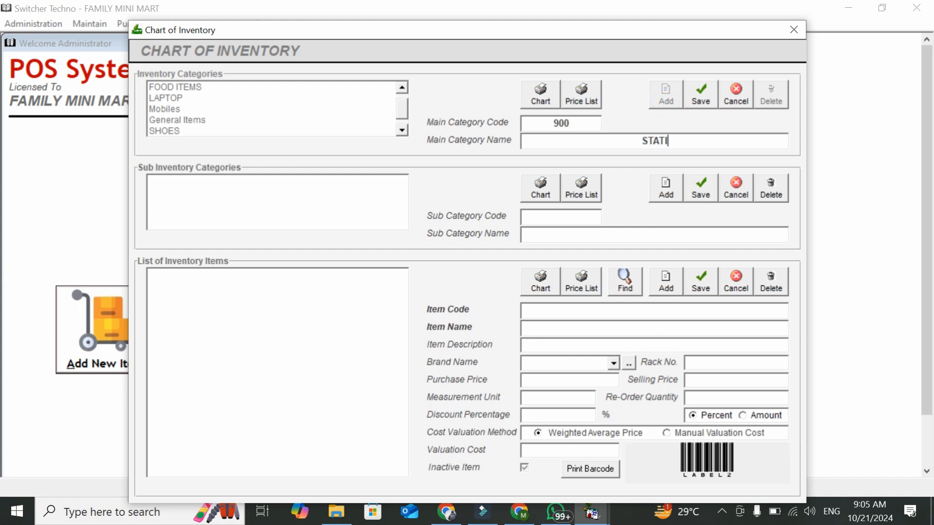
{"action": "type", "text": "ONERY"}
{"action": "left_click", "coordinate": [697, 94]}
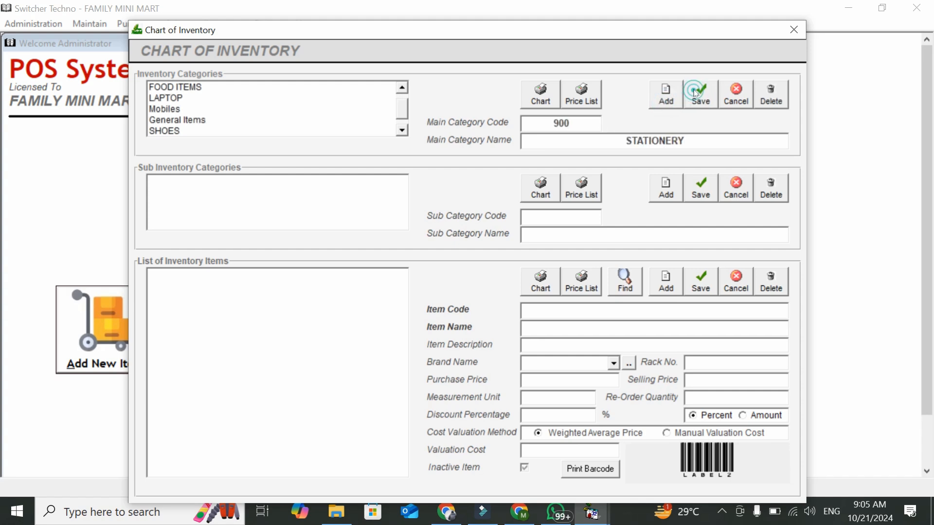
Add sub-categories BOOKS and PEN under STATIONERY, then select BOOKS
{"action": "left_click", "coordinate": [666, 189]}
{"action": "type", "text": "BOOKS"}
{"action": "left_click", "coordinate": [715, 181]}
{"action": "left_click", "coordinate": [665, 189]}
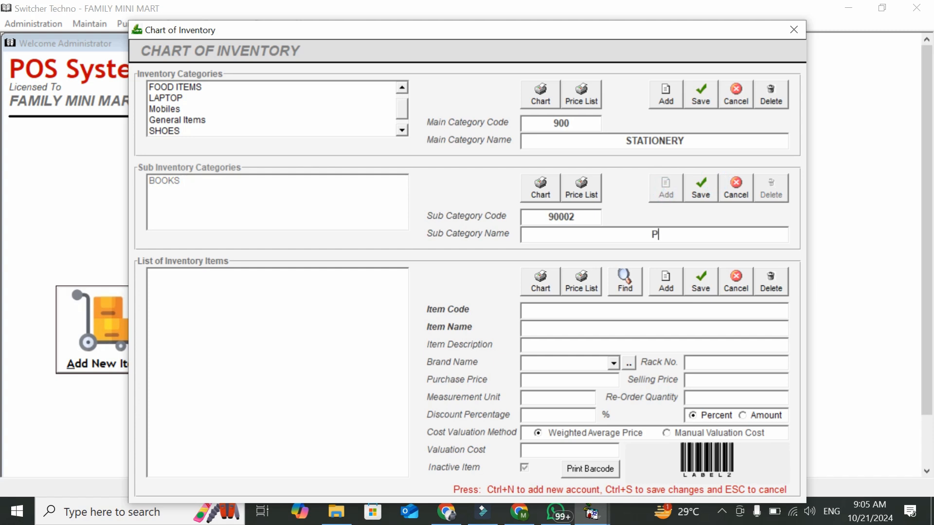
{"action": "type", "text": "PEN"}
{"action": "left_click", "coordinate": [702, 191]}
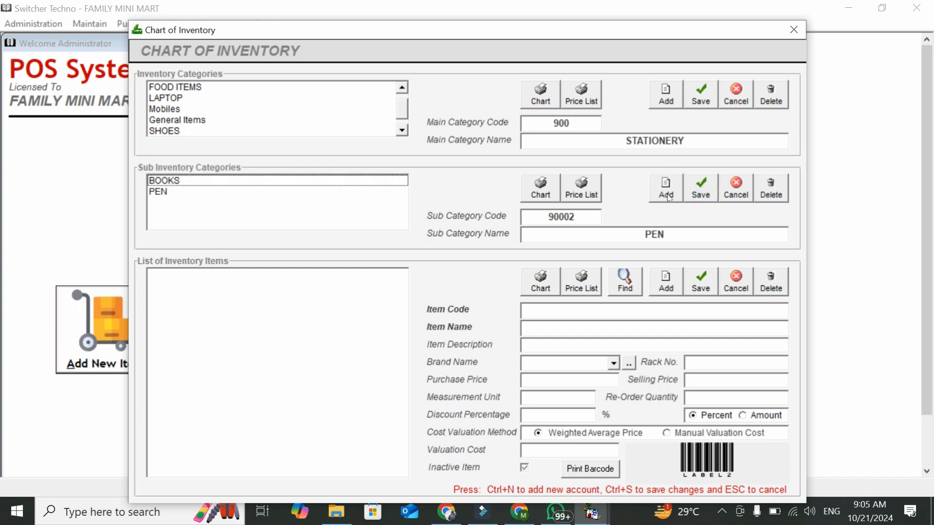
{"action": "left_click", "coordinate": [371, 191]}
{"action": "left_click", "coordinate": [367, 181]}
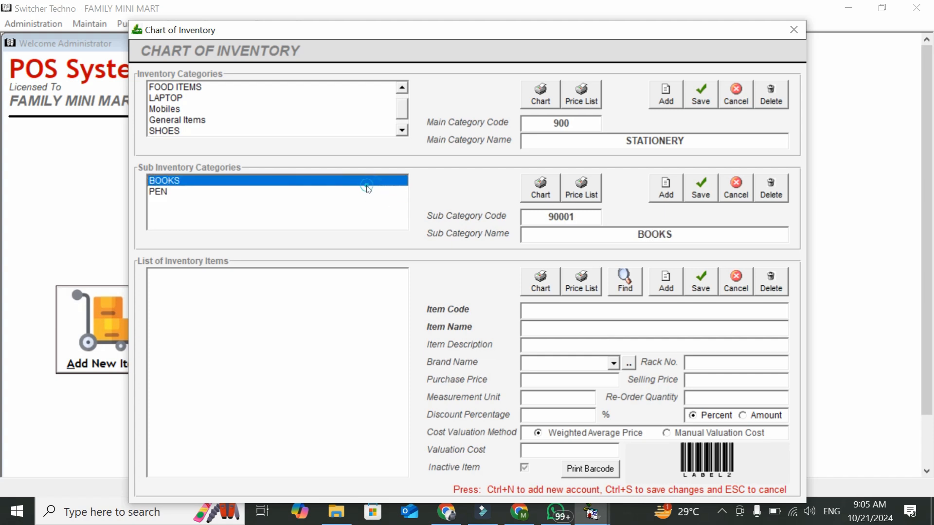
Start a new item under BOOKS named GABA - TIRE1
{"action": "left_click", "coordinate": [660, 287]}
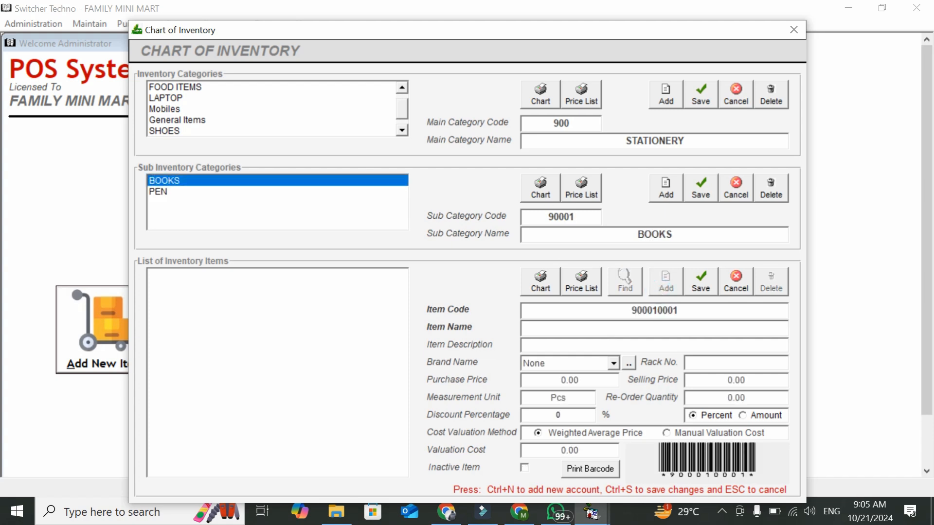
{"action": "left_click", "coordinate": [708, 310]}
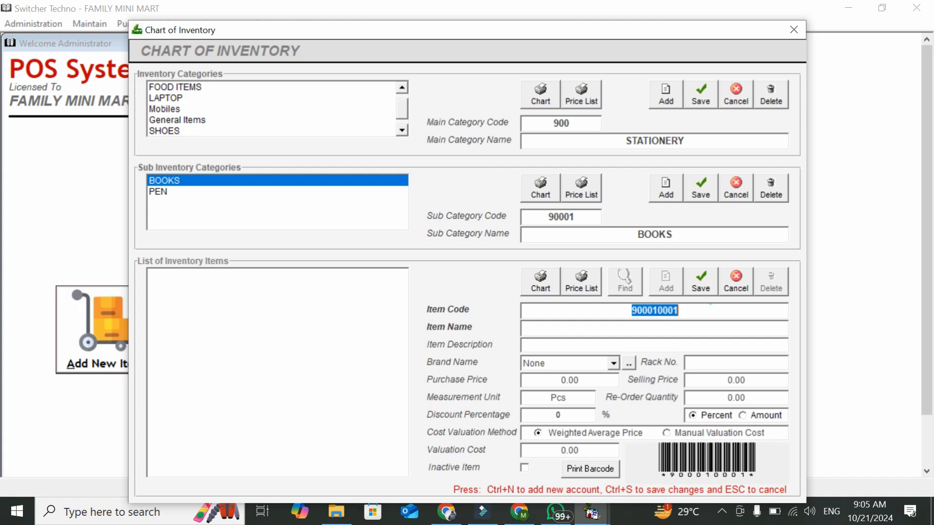
{"action": "left_click", "coordinate": [689, 328]}
{"action": "type", "text": "GAME"}
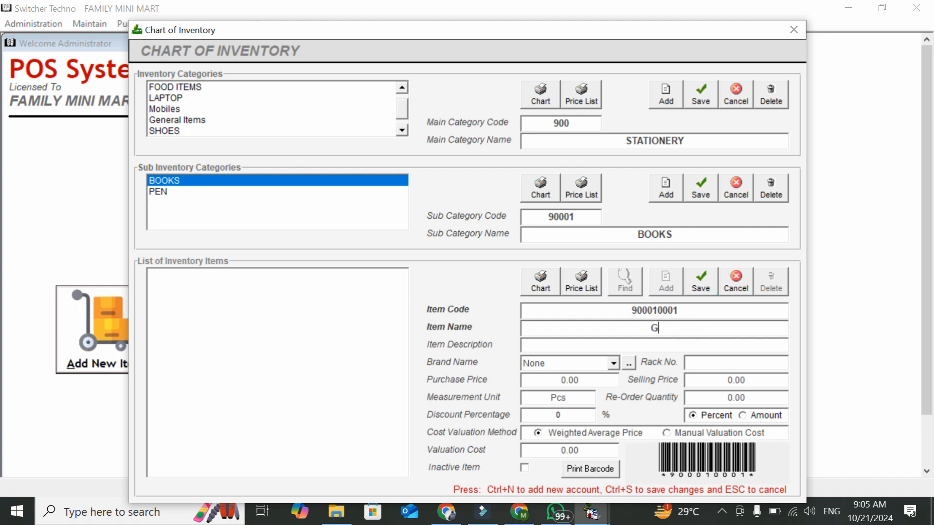
{"action": "key", "text": "BackSpace"}
{"action": "key", "text": "BackSpace"}
{"action": "type", "text": "BA - TIRE1"}
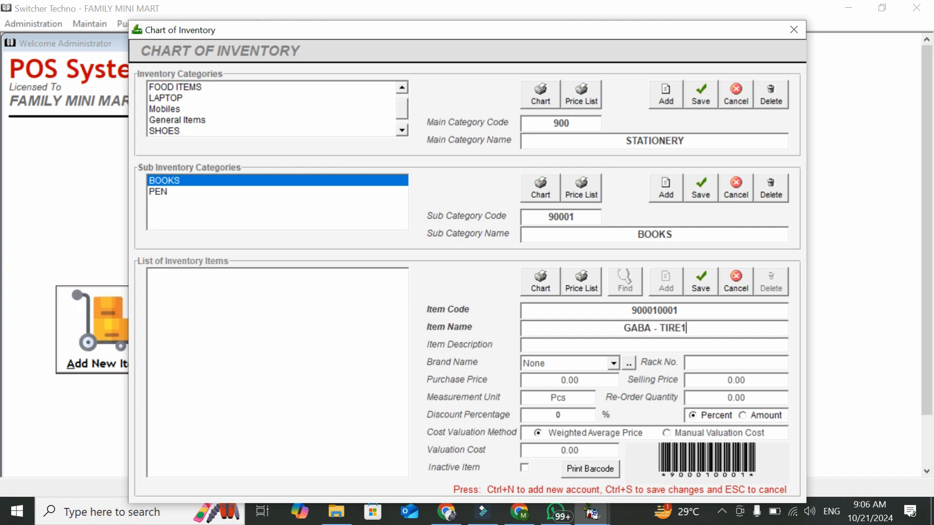
Give GABA - TIRE1 purchase price 120 and selling price 200, and save it
{"action": "left_click", "coordinate": [666, 347]}
{"action": "left_click", "coordinate": [719, 366]}
{"action": "left_click", "coordinate": [610, 375]}
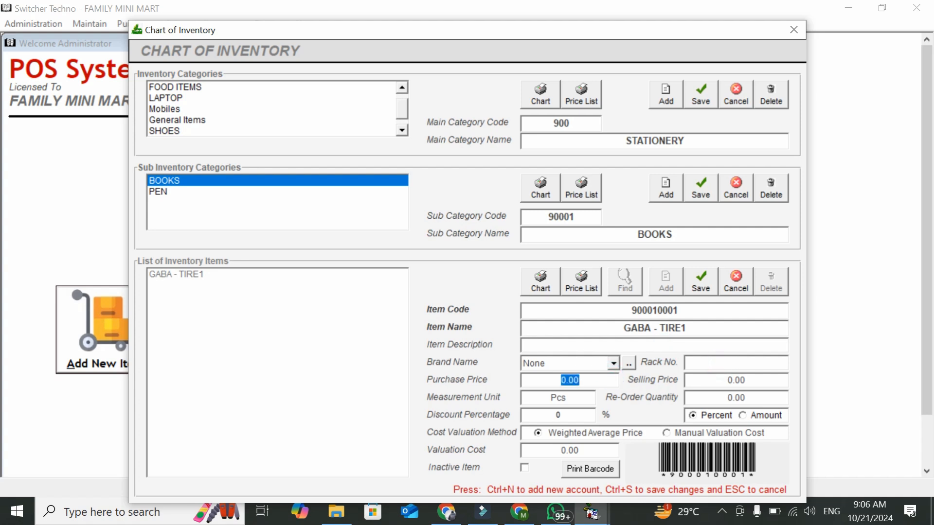
{"action": "type", "text": "120"}
{"action": "key", "text": "Tab"}
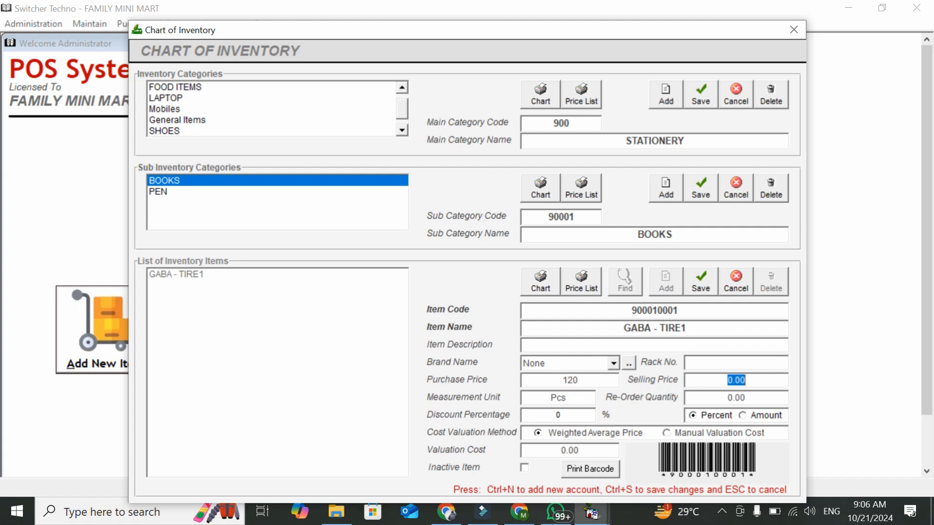
{"action": "type", "text": "200"}
{"action": "left_click", "coordinate": [593, 397]}
{"action": "left_click", "coordinate": [690, 397]}
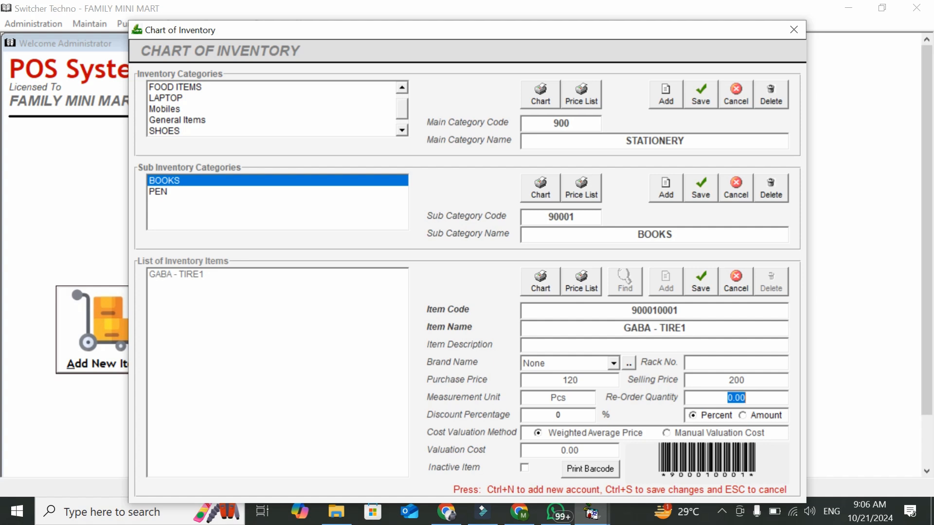
{"action": "left_click", "coordinate": [700, 282]}
Select GABA - TIRE1 in the BOOKS item list and generate its barcode labels
{"action": "left_click", "coordinate": [270, 329]}
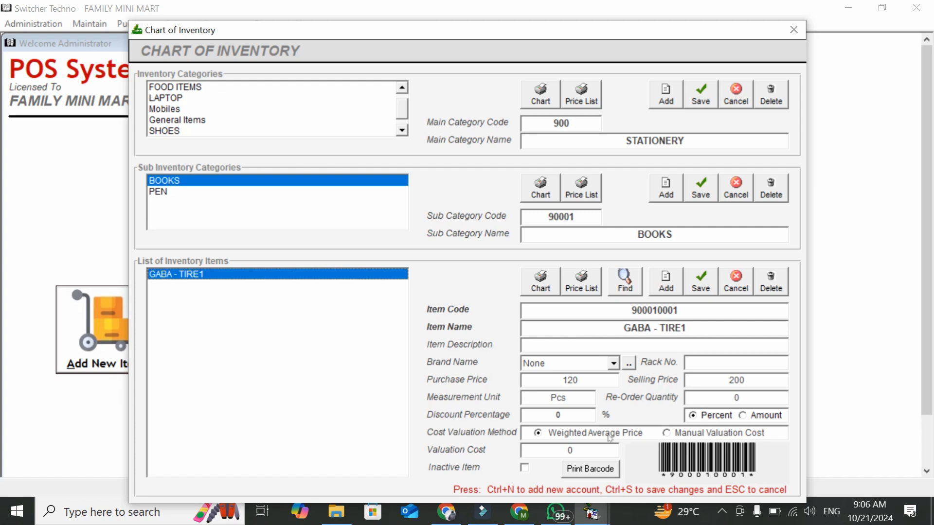
{"action": "left_click", "coordinate": [326, 227]}
{"action": "left_click", "coordinate": [311, 180]}
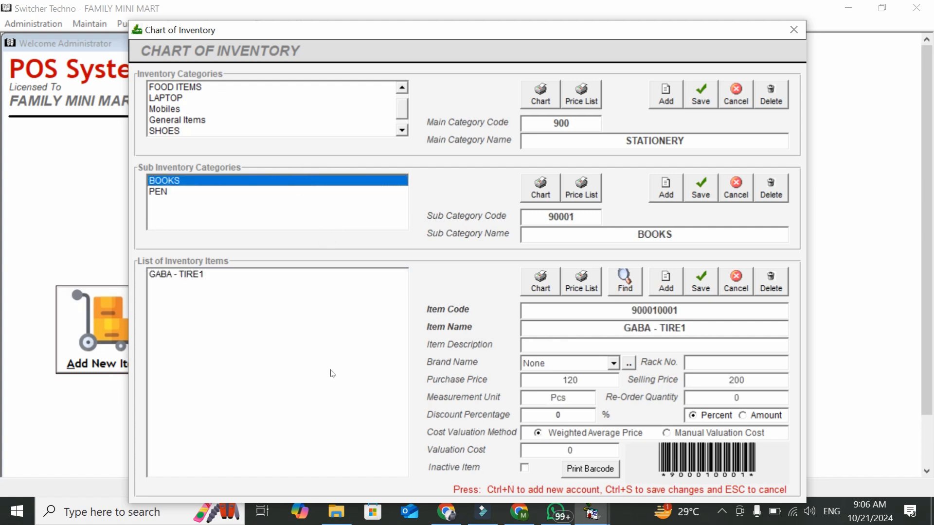
{"action": "left_click", "coordinate": [286, 346]}
{"action": "left_click", "coordinate": [588, 471]}
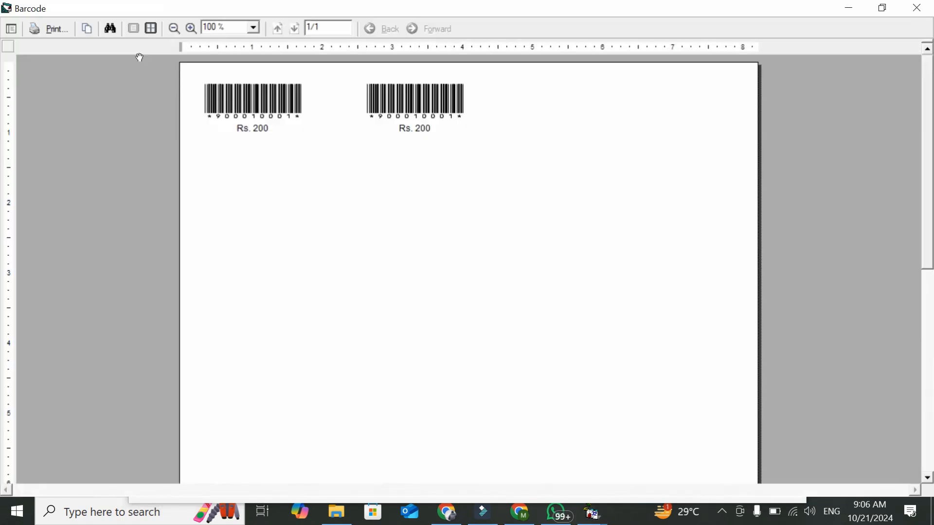
{"action": "left_click", "coordinate": [52, 29]}
{"action": "double_click", "coordinate": [291, 229]}
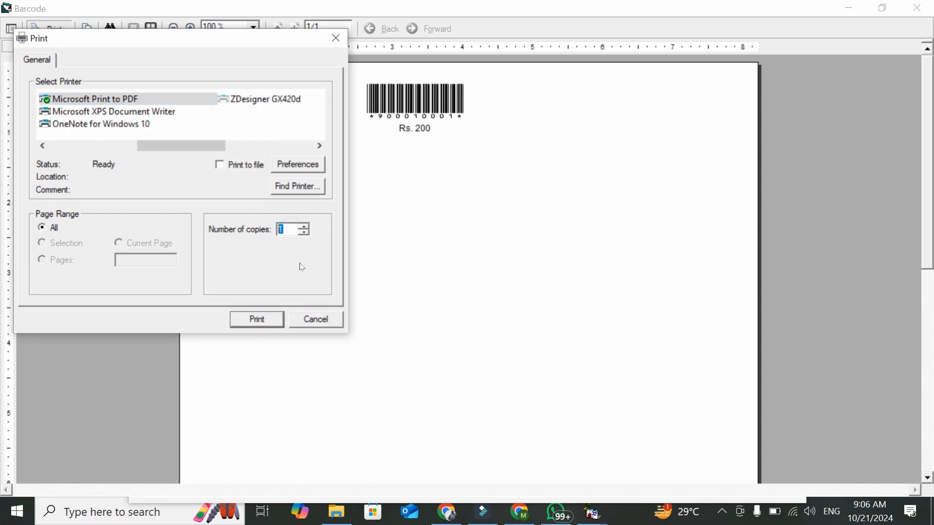
{"action": "left_click", "coordinate": [325, 320]}
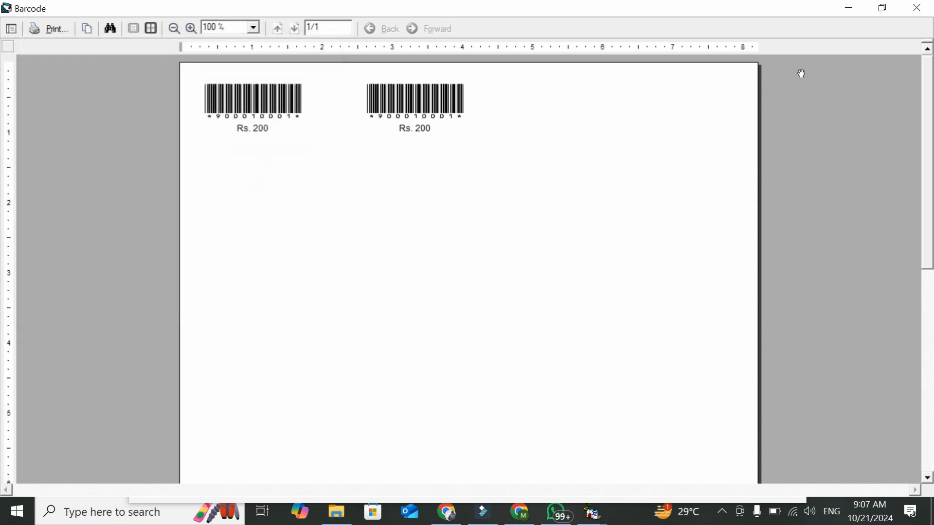
{"action": "left_click", "coordinate": [917, 8]}
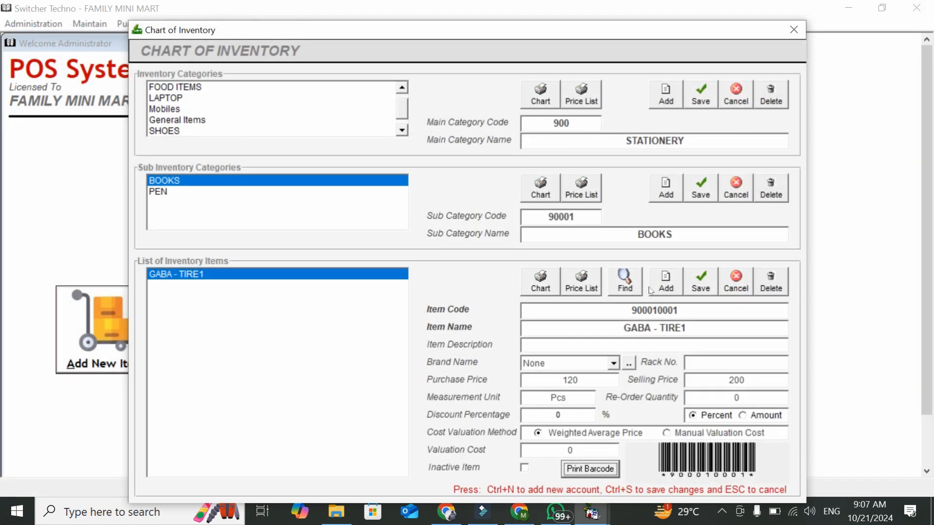
{"action": "left_click", "coordinate": [590, 308]}
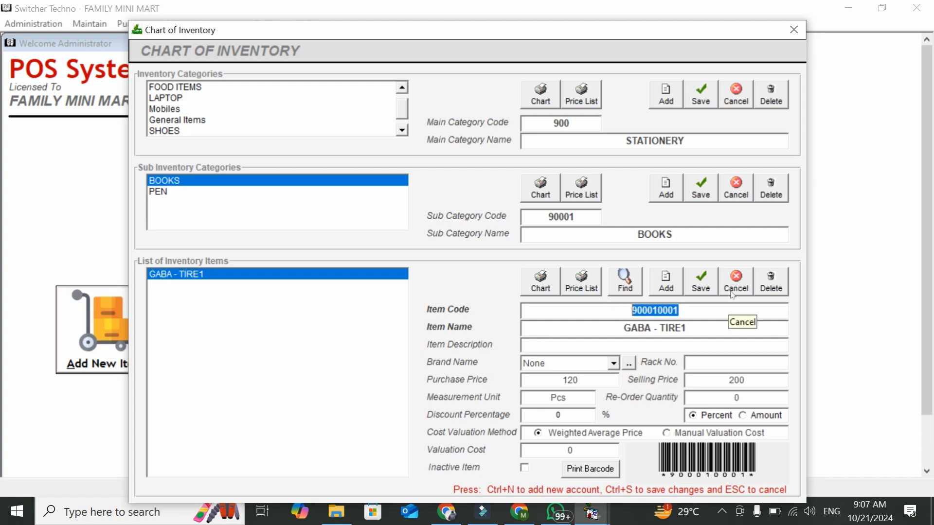
{"action": "left_click", "coordinate": [794, 30]}
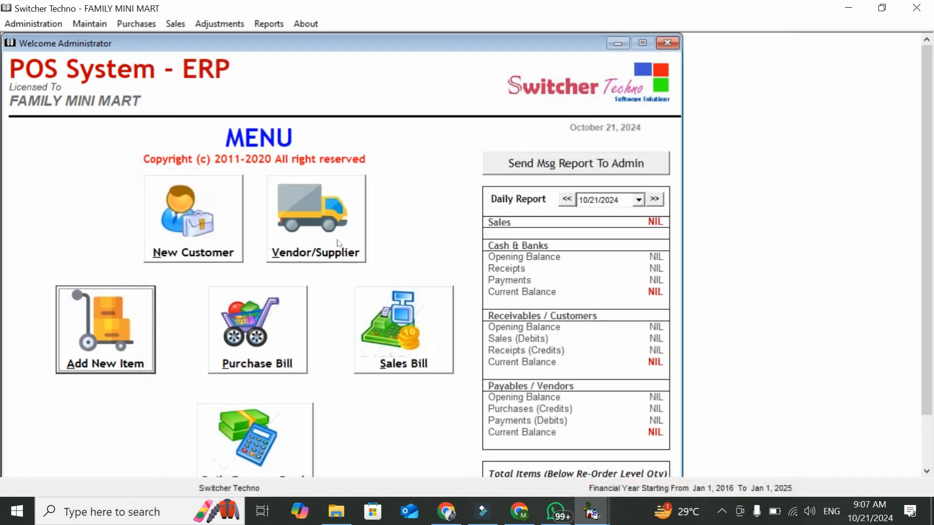
Open the Vendor/Supplier records and list the Credit Vendors
{"action": "left_click", "coordinate": [303, 206]}
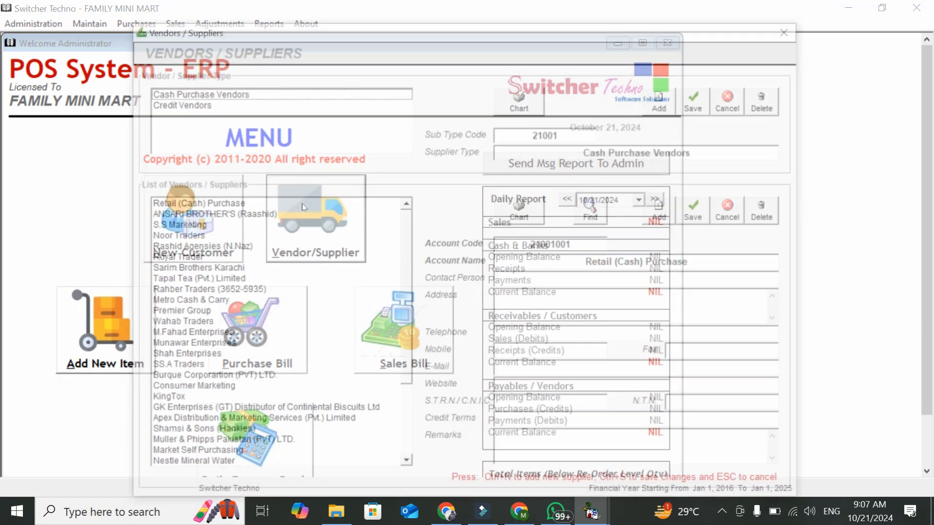
{"action": "left_click", "coordinate": [307, 131]}
{"action": "left_click", "coordinate": [266, 93]}
{"action": "left_click", "coordinate": [262, 104]}
{"action": "left_click", "coordinate": [259, 94]}
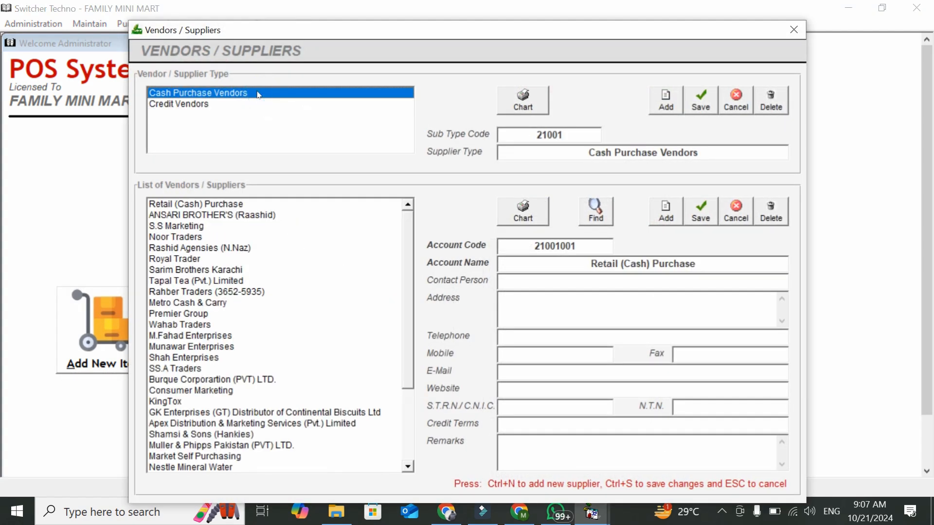
{"action": "left_click", "coordinate": [247, 105]}
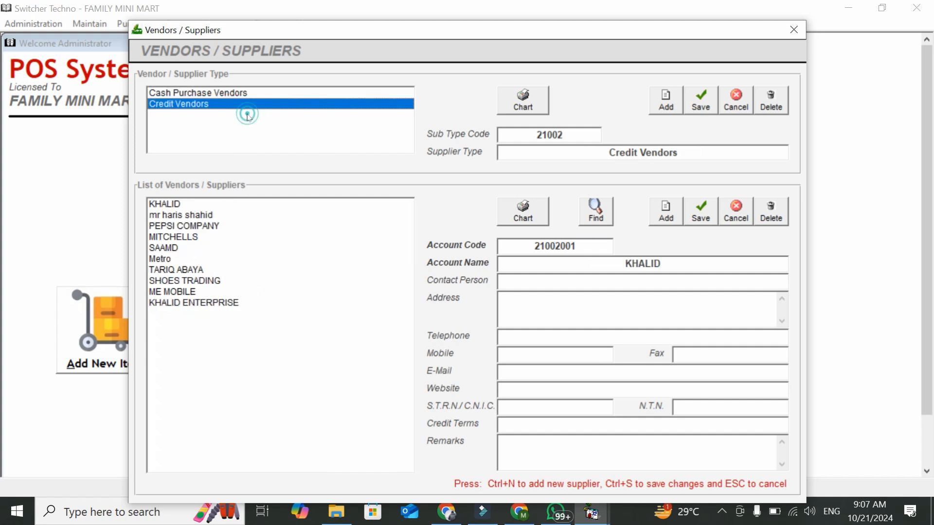
{"action": "left_click", "coordinate": [281, 324]}
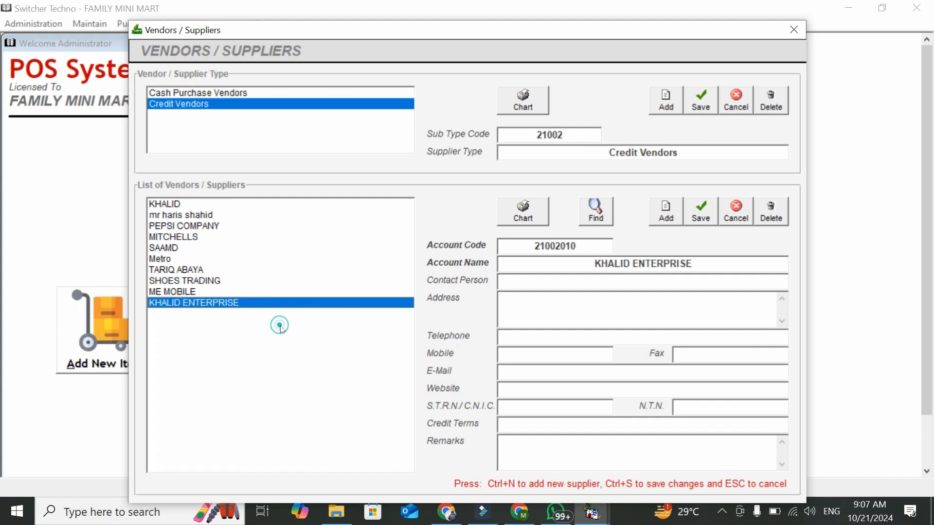
Add and save credit vendor ALI BOOKS, then close the vendor window
{"action": "left_click", "coordinate": [666, 211]}
{"action": "type", "text": "ALI "}
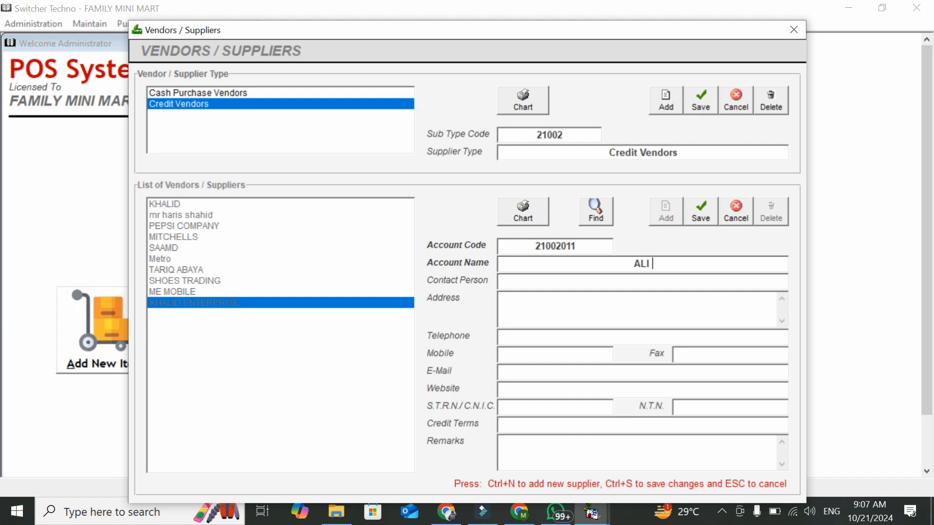
{"action": "type", "text": "BOOKS"}
{"action": "left_click", "coordinate": [703, 221]}
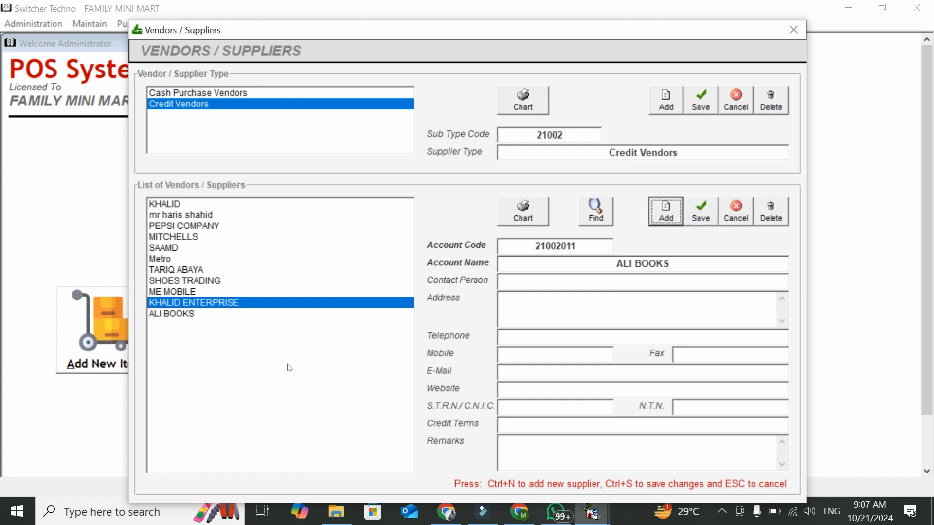
{"action": "left_click", "coordinate": [666, 211]}
{"action": "left_click", "coordinate": [799, 30]}
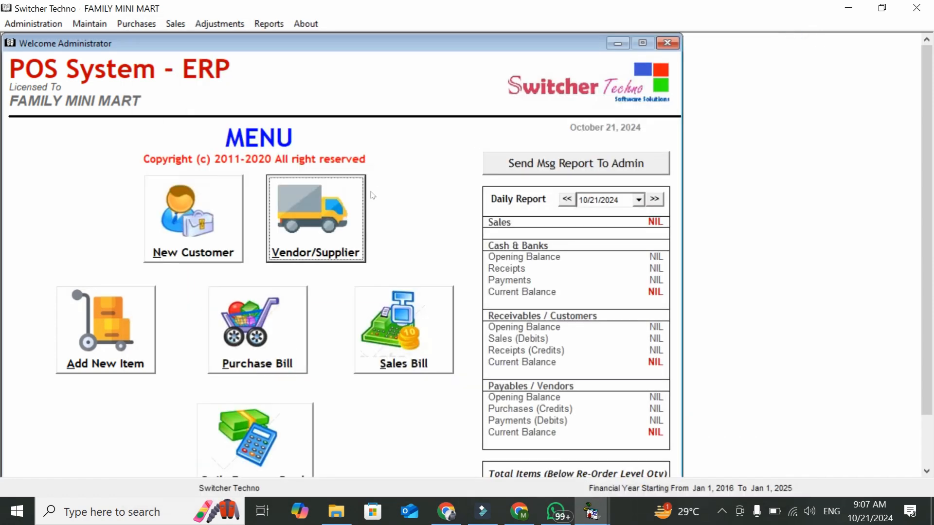
Start a purchase bill from vendor ALI BOOKS with invoice number 929
{"action": "left_click", "coordinate": [257, 330]}
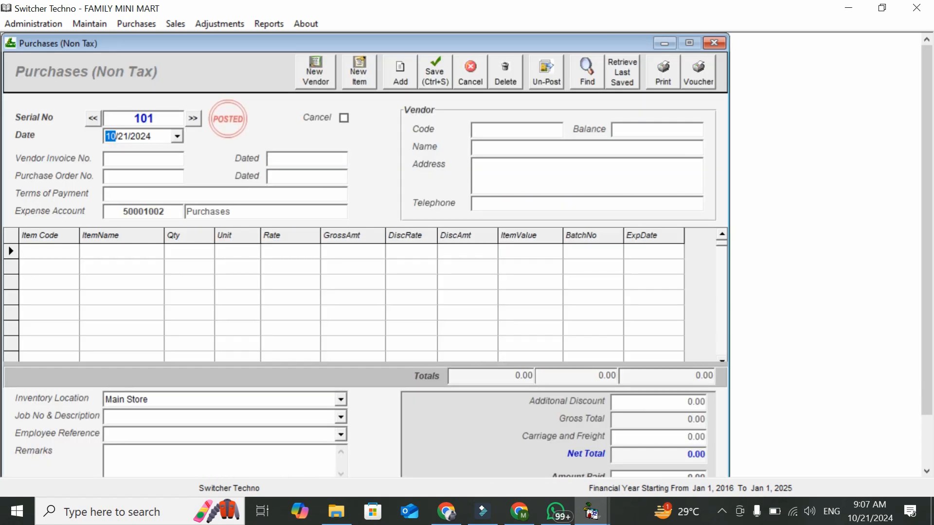
{"action": "left_click", "coordinate": [495, 128]}
{"action": "type", "text": "ALI B"}
{"action": "key", "text": "Down"}
{"action": "key", "text": "Return"}
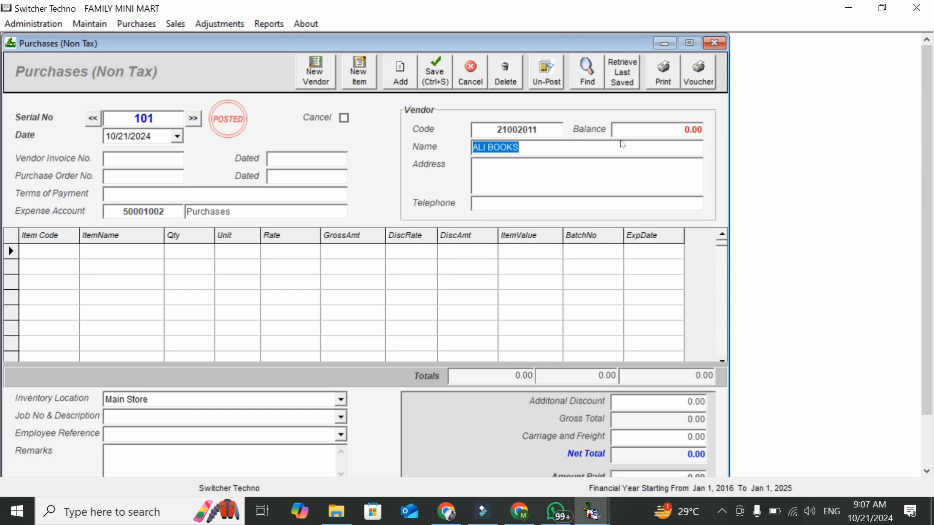
{"action": "left_click", "coordinate": [693, 129]}
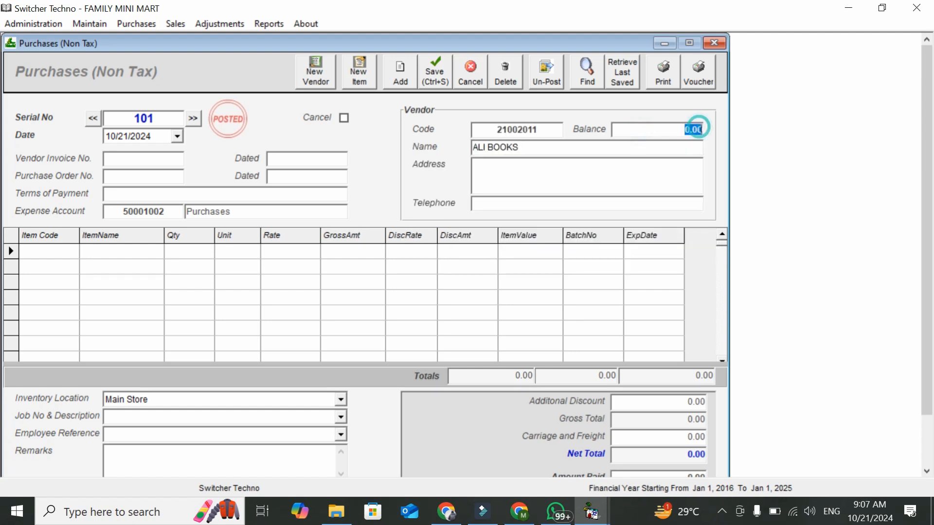
{"action": "left_click", "coordinate": [164, 159]}
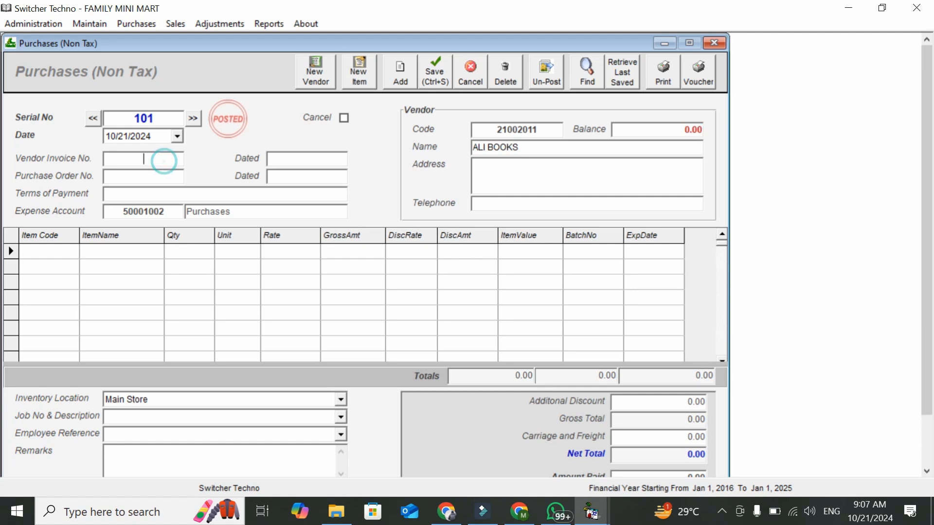
{"action": "type", "text": "929"}
Add GABA - TIRE1 as the bill's first item line
{"action": "left_click", "coordinate": [54, 251]}
{"action": "type", "text": "GA"}
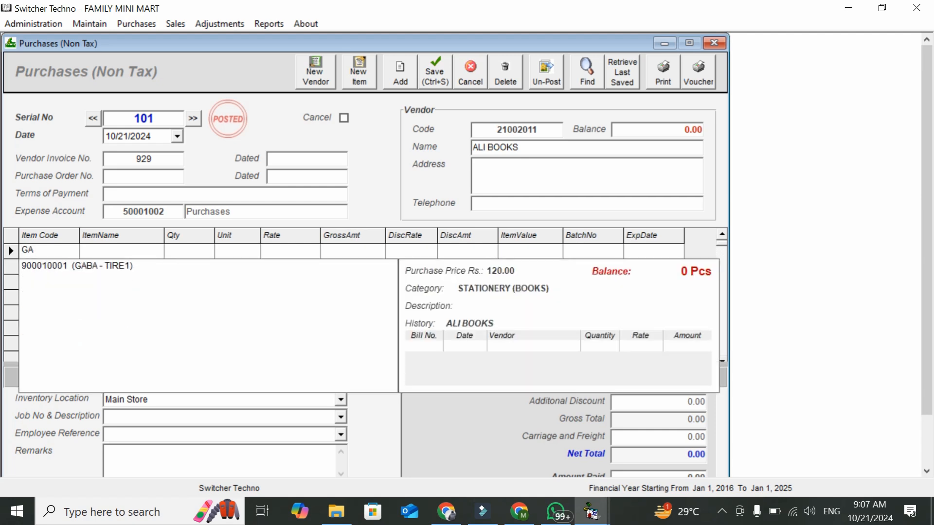
{"action": "key", "text": "Down"}
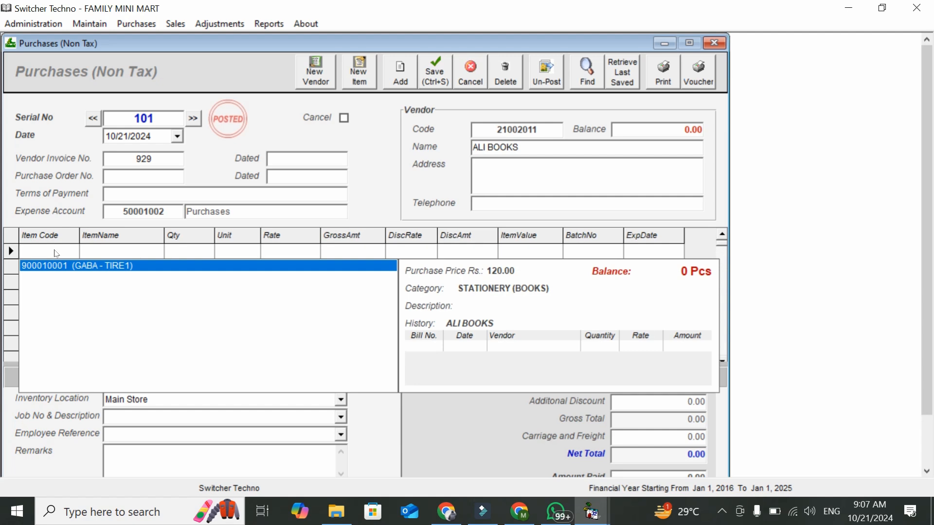
{"action": "left_click", "coordinate": [56, 251]}
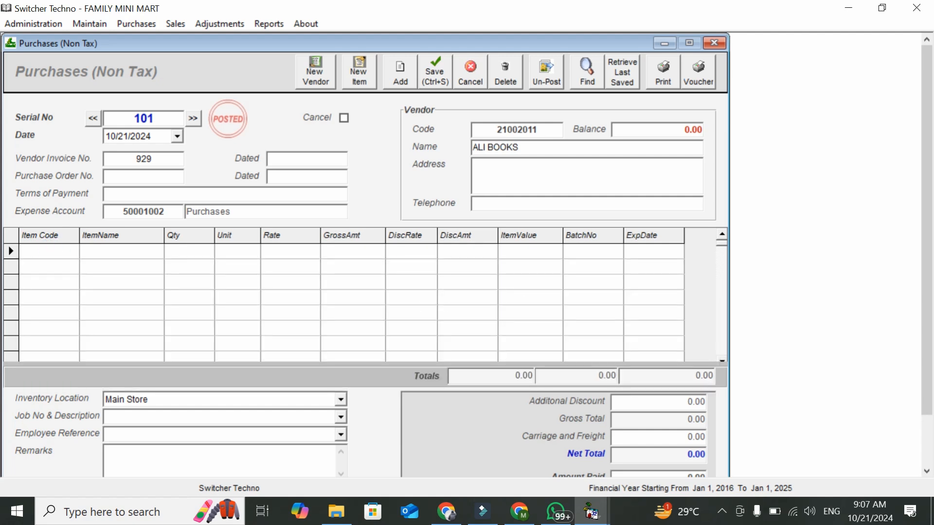
{"action": "type", "text": "GA"}
{"action": "key", "text": "Down"}
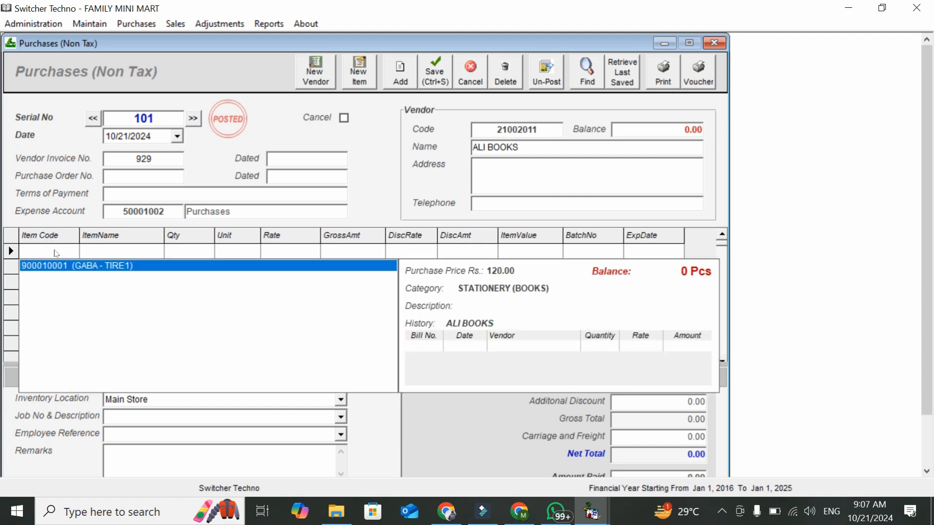
{"action": "key", "text": "Return"}
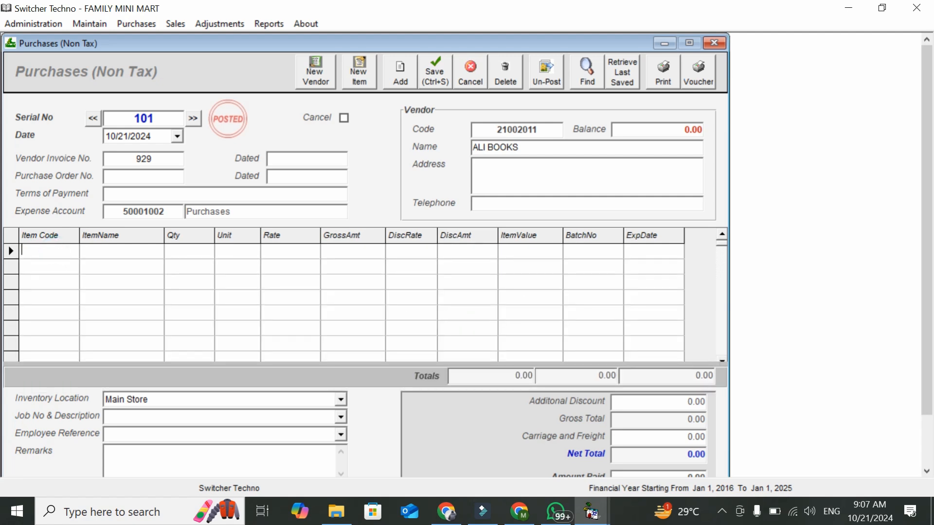
{"action": "type", "text": "TI"}
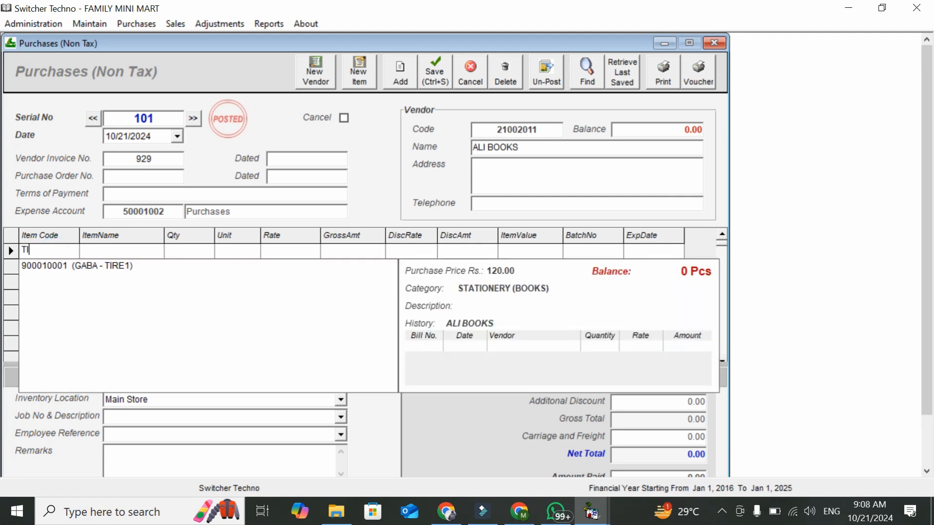
{"action": "key", "text": "Down"}
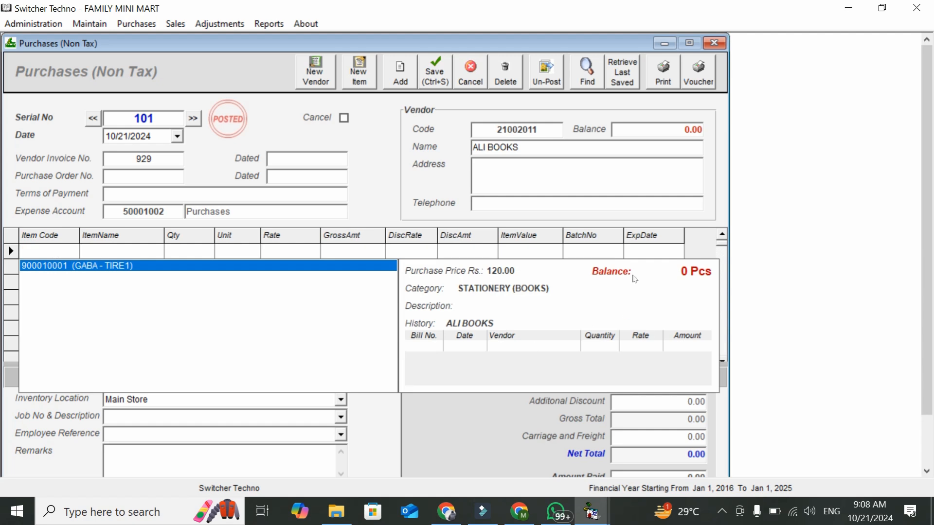
{"action": "key", "text": "Return"}
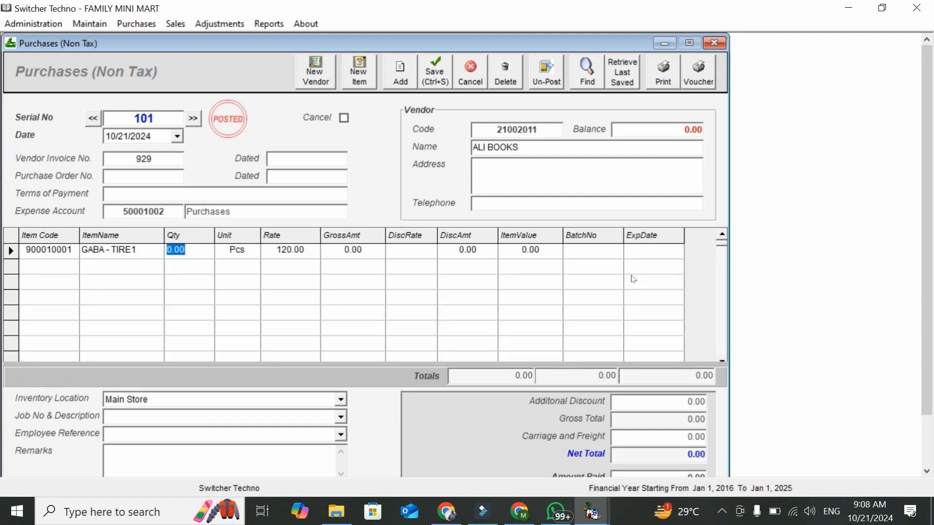
Set the line to quantity 200 at rate 120 and move past the discount
{"action": "type", "text": "2000"}
{"action": "key", "text": "BackSpace"}
{"action": "key", "text": "Return"}
{"action": "key", "text": "Return"}
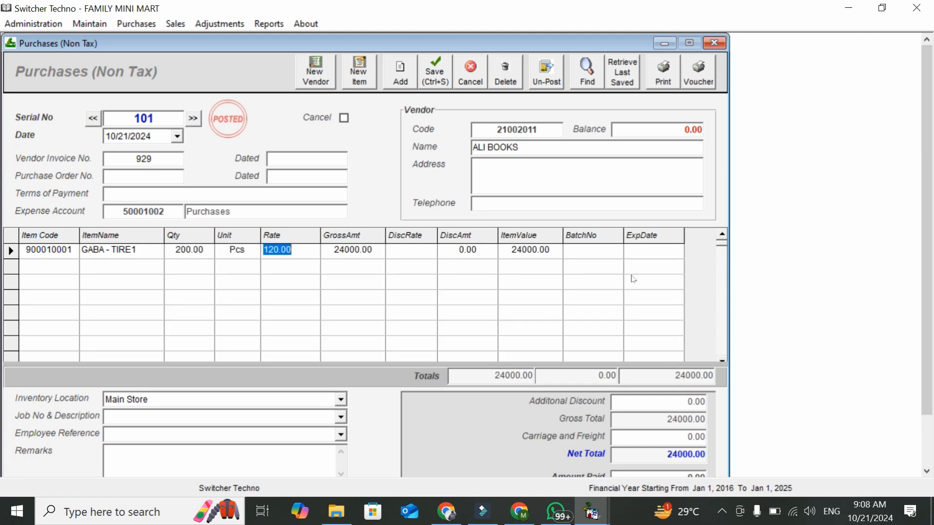
{"action": "key", "text": "Return"}
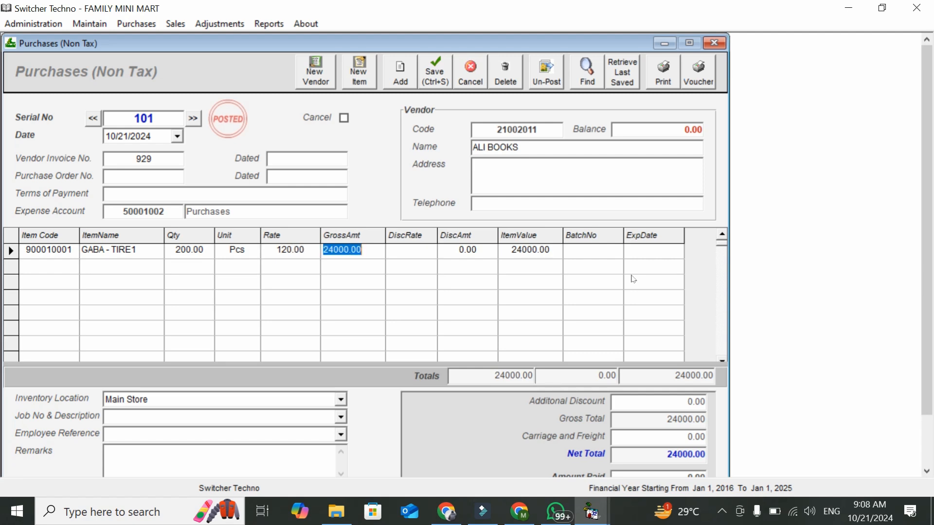
{"action": "left_click", "coordinate": [471, 238]}
{"action": "left_click", "coordinate": [475, 249]}
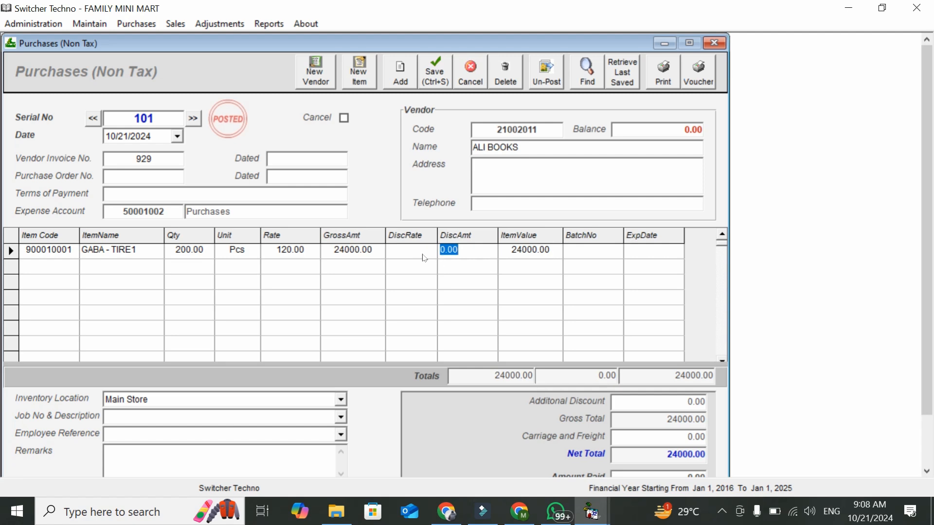
{"action": "scroll", "coordinate": [927, 336], "scroll_direction": "down", "scroll_amount": 1}
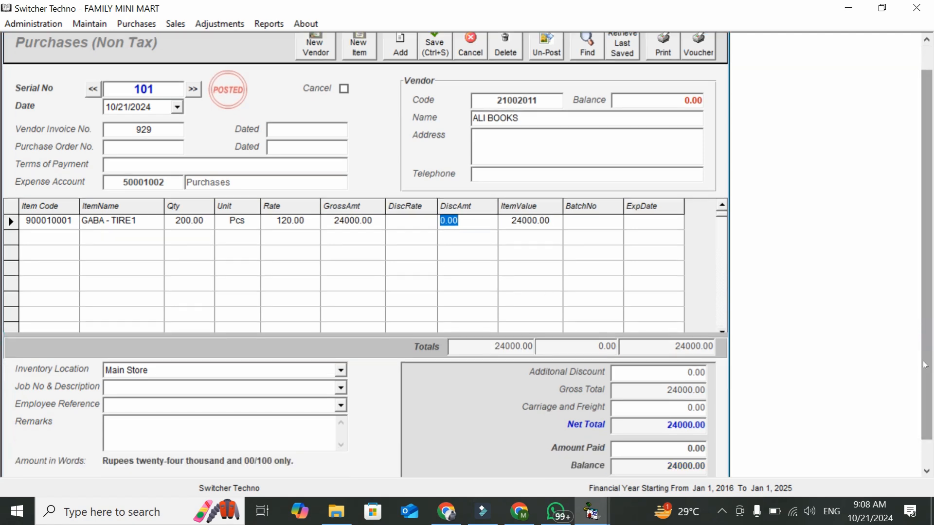
{"action": "key", "text": "Tab"}
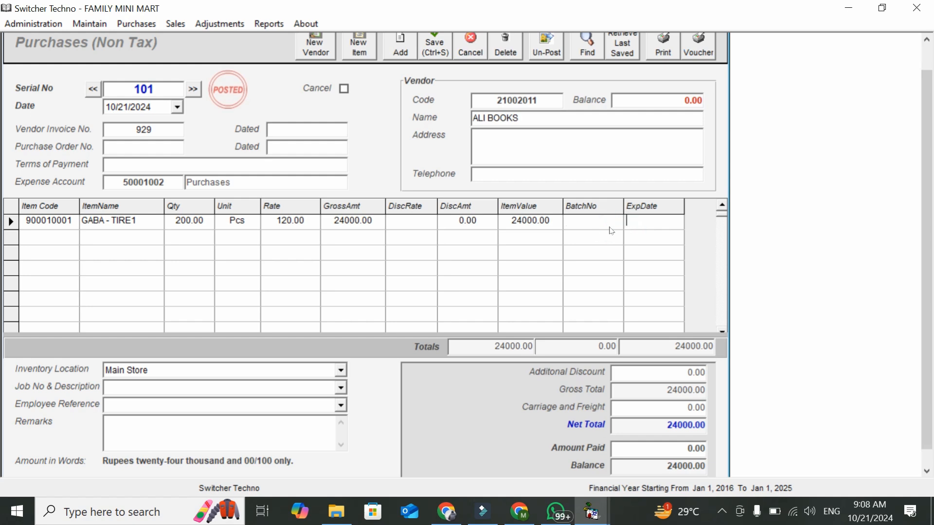
Keep Main Store as the bill's inventory location
{"action": "left_click", "coordinate": [341, 370]}
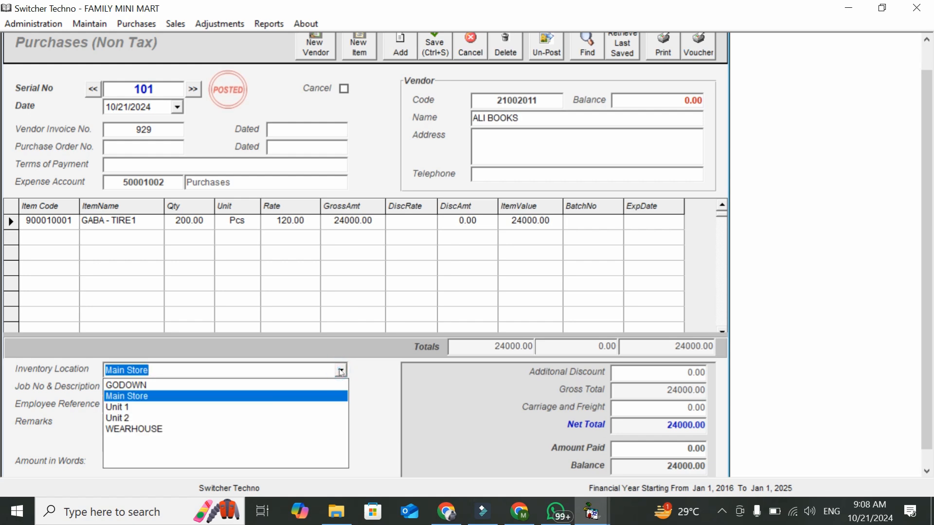
{"action": "left_click", "coordinate": [340, 371]}
{"action": "left_click", "coordinate": [341, 371]}
{"action": "left_click", "coordinate": [340, 371]}
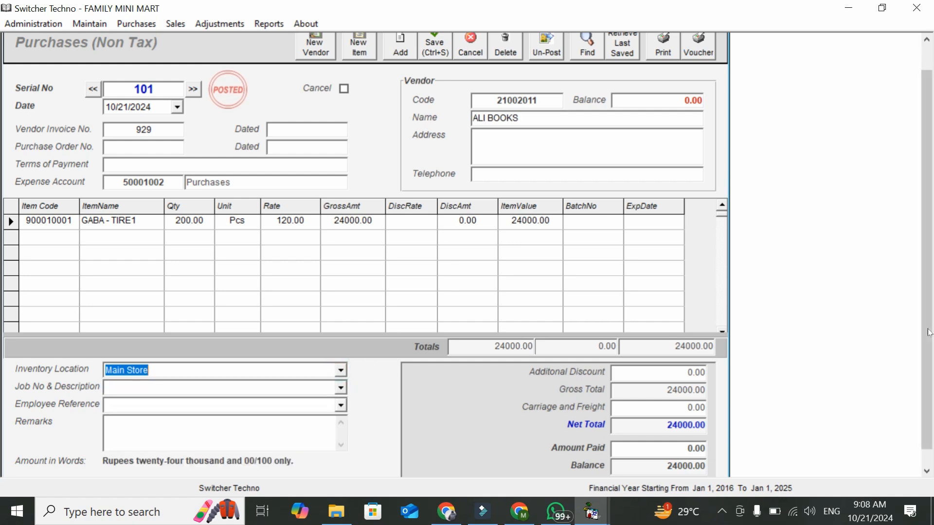
Enter 10000 as the amount paid against the 24000 net total
{"action": "left_click_drag", "start_coordinate": [929, 322], "coordinate": [928, 338]}
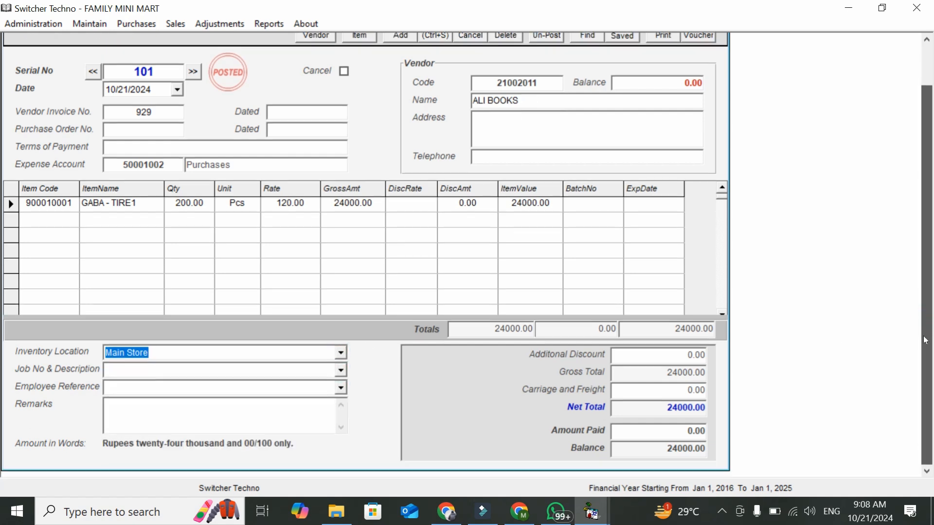
{"action": "left_click", "coordinate": [672, 409]}
{"action": "double_click", "coordinate": [673, 412]}
{"action": "key", "text": "Tab"}
{"action": "type", "text": "10000"}
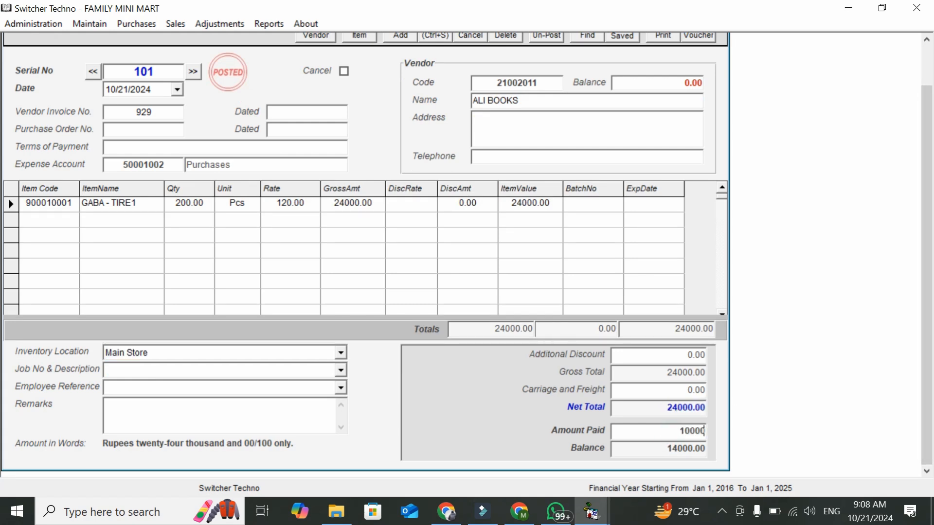
{"action": "left_click", "coordinate": [665, 446]}
{"action": "left_click_drag", "start_coordinate": [925, 379], "coordinate": [927, 332]}
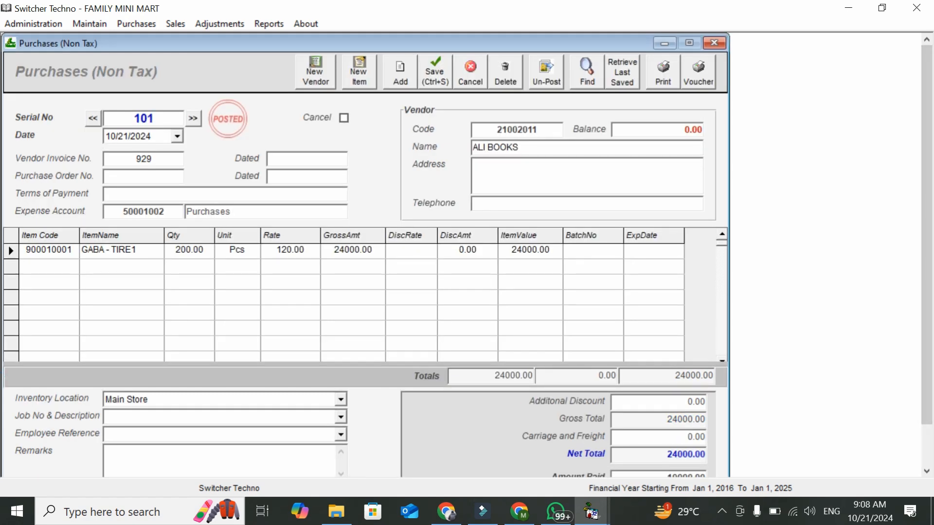
Preview purchase invoice 101 and cancel the print dialog without printing
{"action": "left_click", "coordinate": [669, 76]}
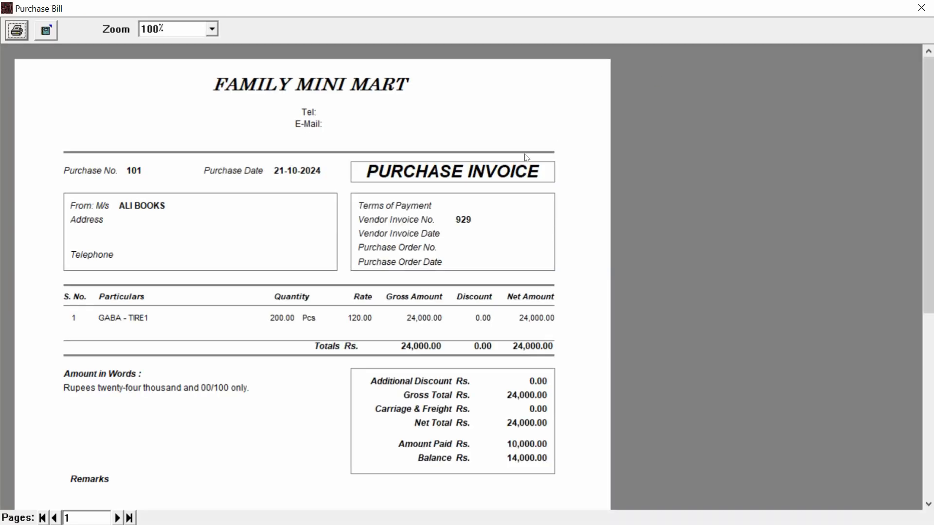
{"action": "scroll", "coordinate": [823, 175], "scroll_direction": "down", "scroll_amount": 1}
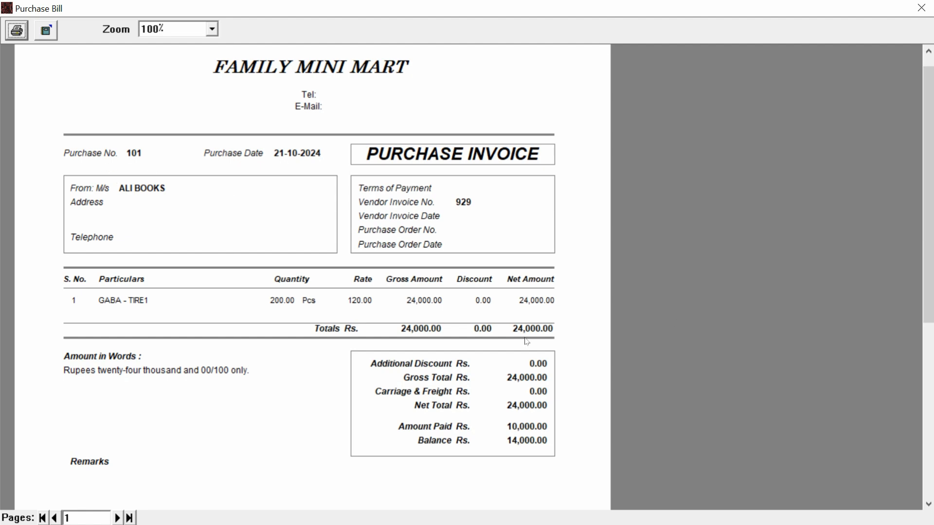
{"action": "scroll", "coordinate": [1, 277], "scroll_direction": "down", "scroll_amount": 1}
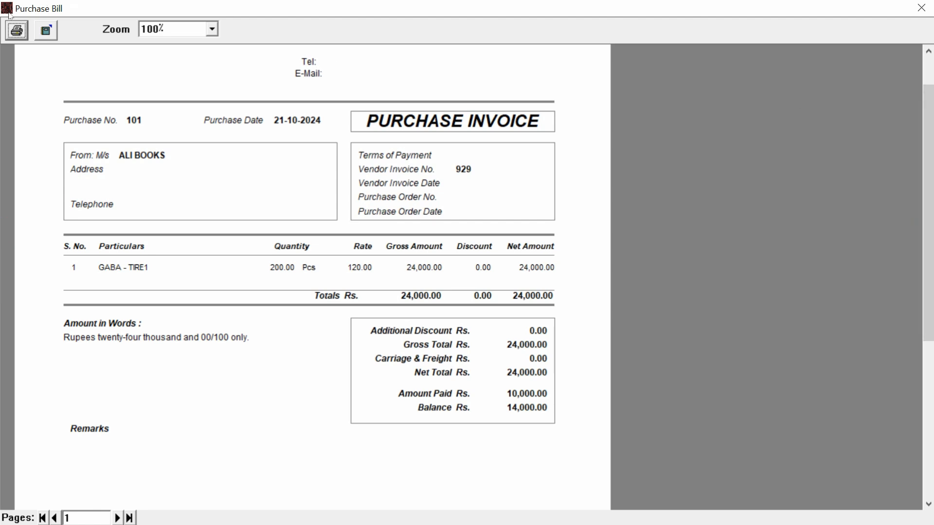
{"action": "left_click", "coordinate": [16, 30]}
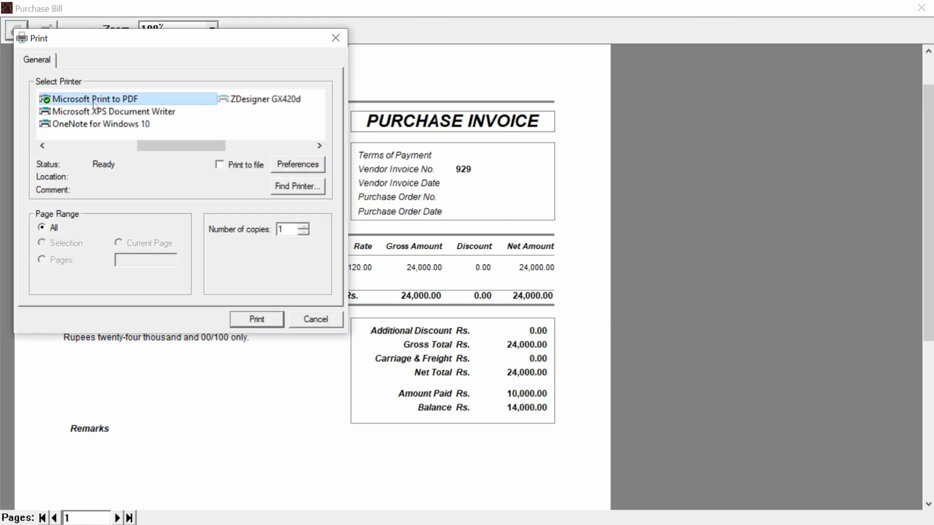
{"action": "left_click", "coordinate": [309, 319]}
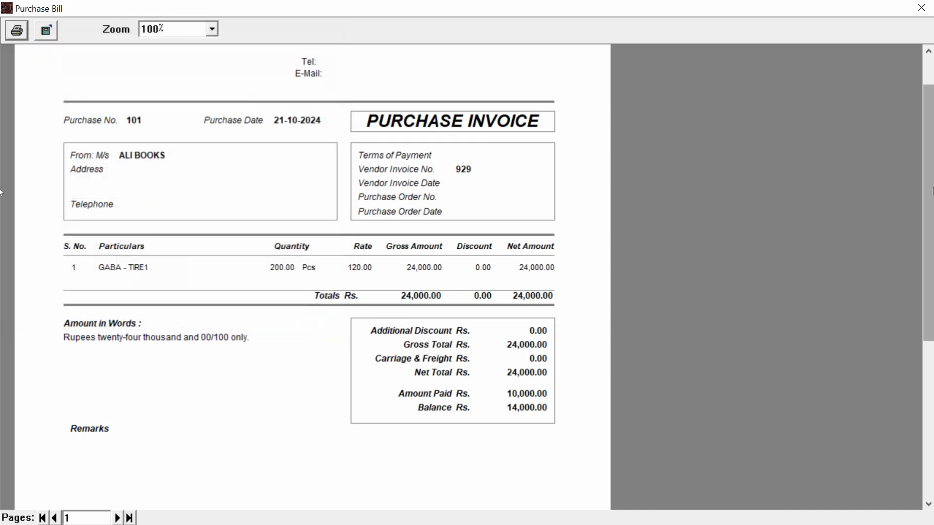
{"action": "scroll", "coordinate": [929, 165], "scroll_direction": "up", "scroll_amount": 2}
Close the invoice preview and Purchases form, and browse the cash and credit customer records
{"action": "left_click", "coordinate": [920, 8]}
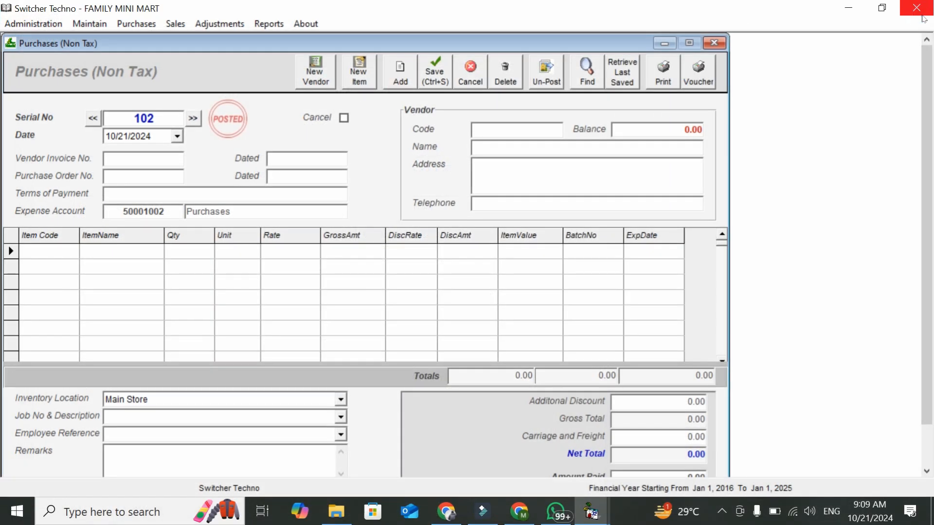
{"action": "left_click", "coordinate": [713, 43]}
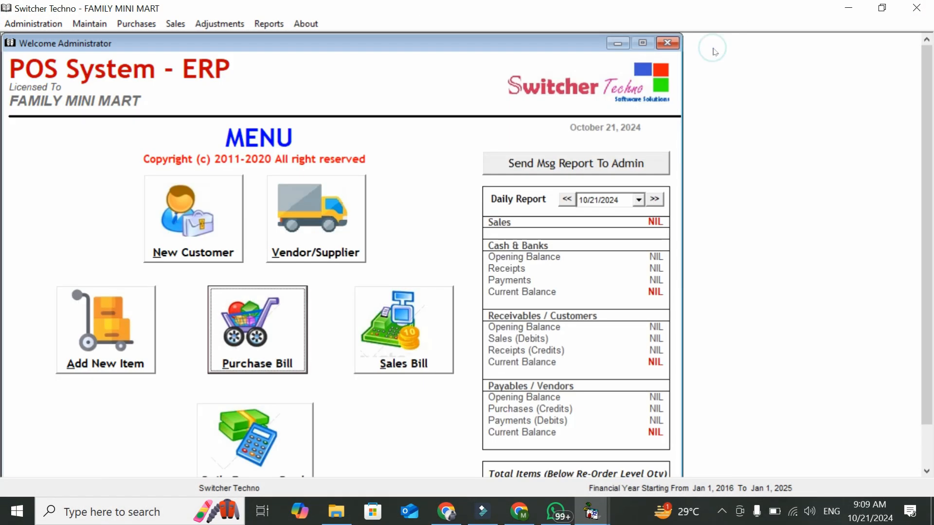
{"action": "left_click", "coordinate": [202, 206]}
{"action": "left_click", "coordinate": [226, 126]}
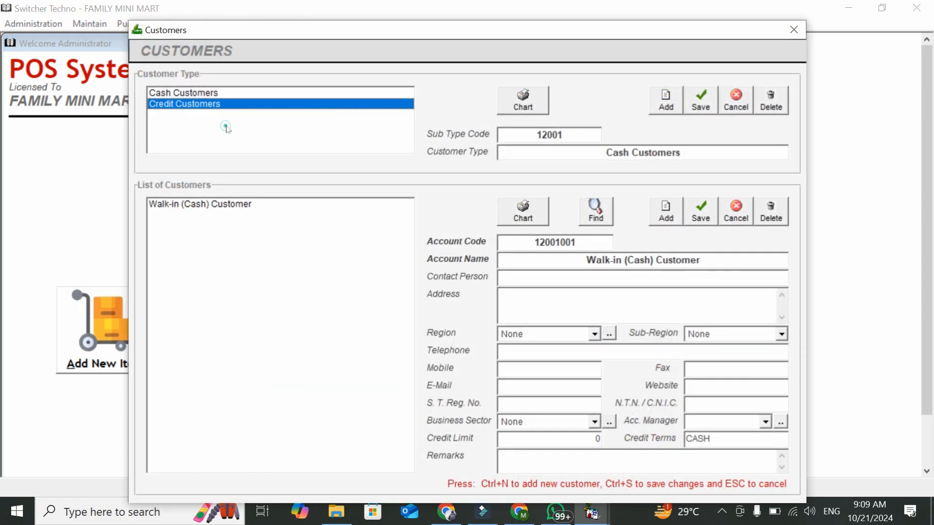
{"action": "left_click", "coordinate": [225, 100]}
{"action": "left_click", "coordinate": [221, 93]}
{"action": "left_click", "coordinate": [220, 104]}
{"action": "left_click", "coordinate": [217, 93]}
{"action": "left_click", "coordinate": [250, 270]}
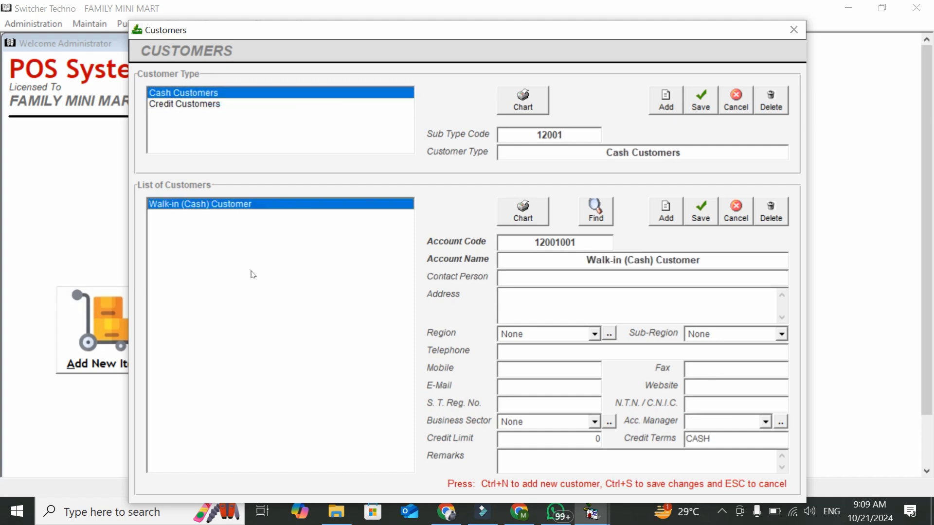
{"action": "left_click", "coordinate": [207, 141]}
{"action": "left_click", "coordinate": [353, 260]}
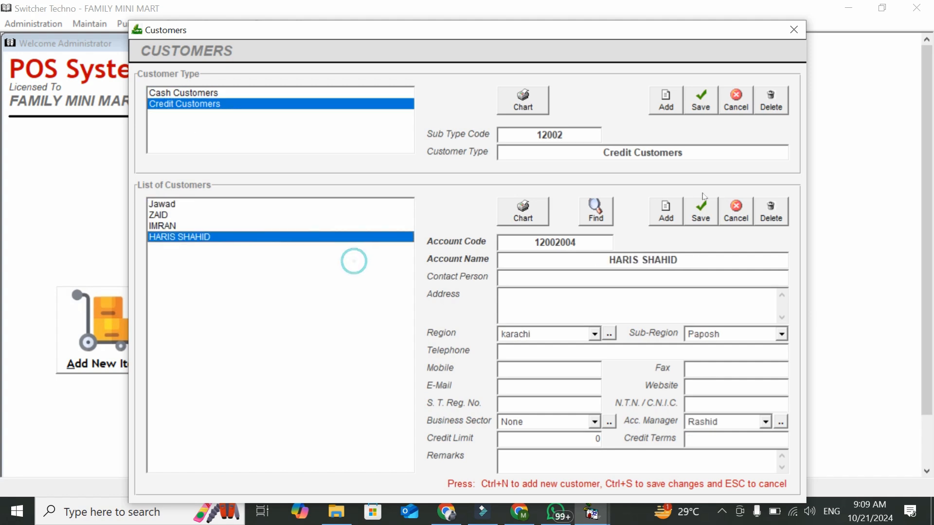
Add and save credit customer SAMEER TRADING, then close the customer records
{"action": "left_click", "coordinate": [667, 212]}
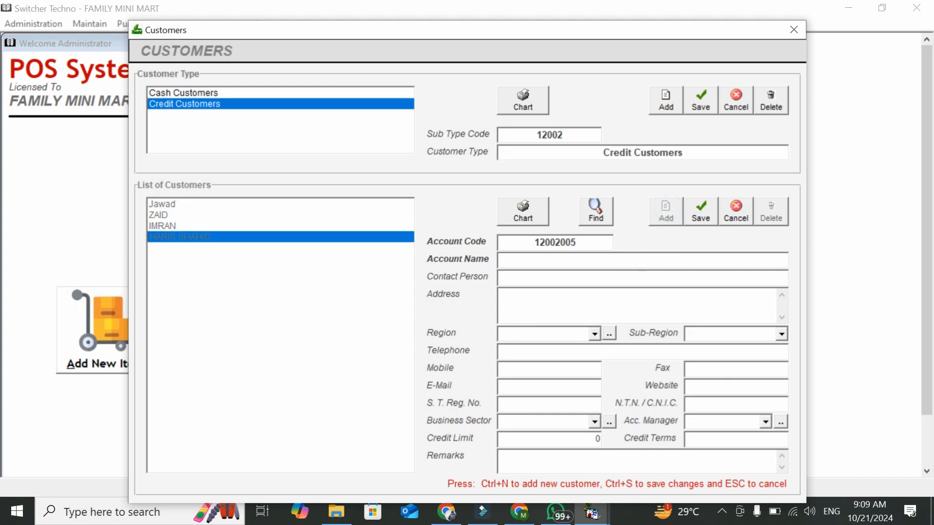
{"action": "type", "text": "SAMEER TRADING"}
{"action": "key", "text": "Return"}
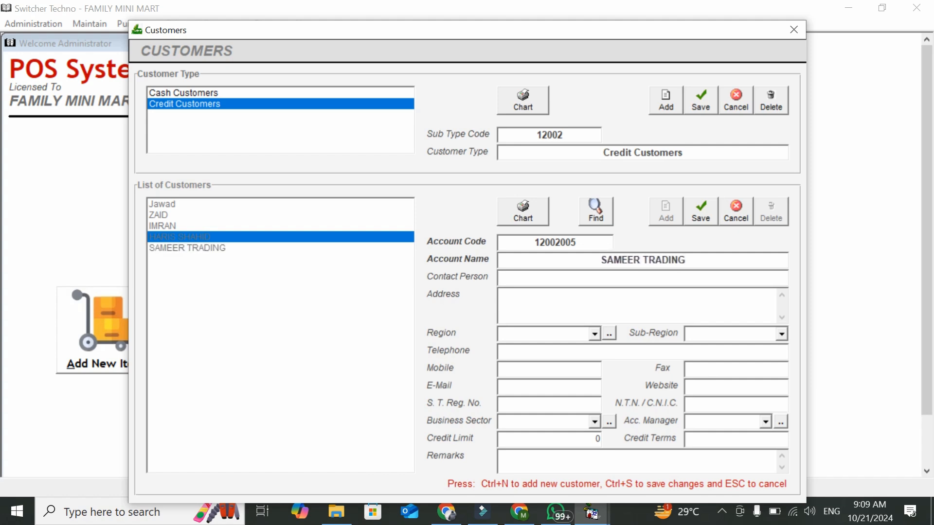
{"action": "key", "text": "Return"}
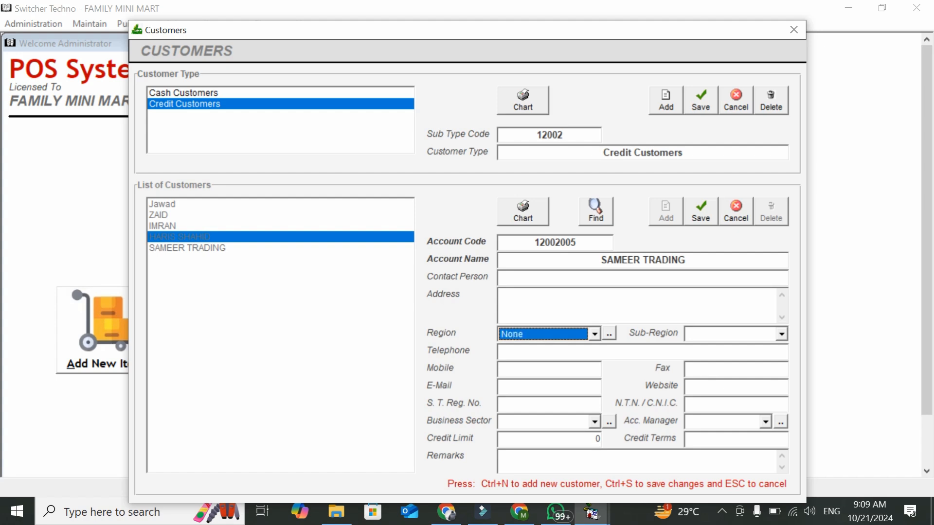
{"action": "key", "text": "Return"}
{"action": "key", "text": "Return"}
{"action": "key", "text": "Return"}
{"action": "key", "text": "Return"}
{"action": "key", "text": "Return"}
{"action": "key", "text": "Return"}
{"action": "key", "text": "Return"}
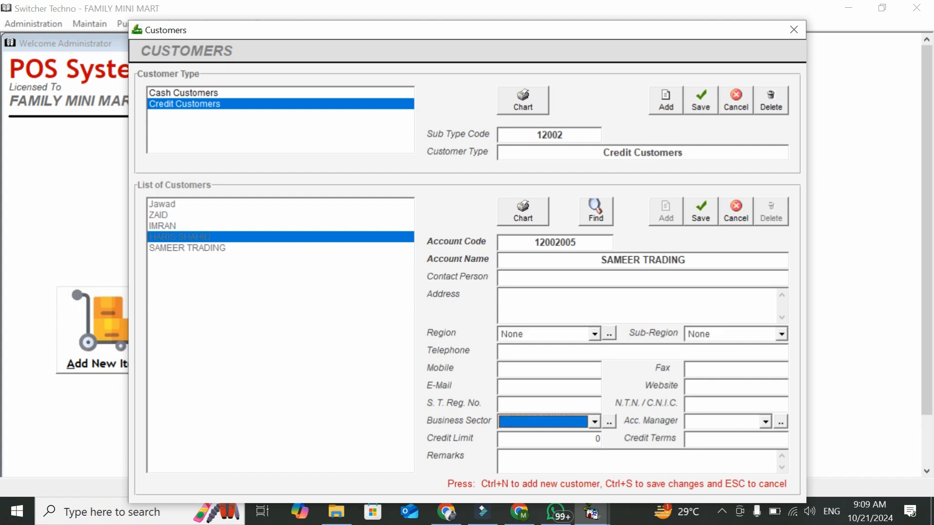
{"action": "key", "text": "Return"}
{"action": "key", "text": "Return"}
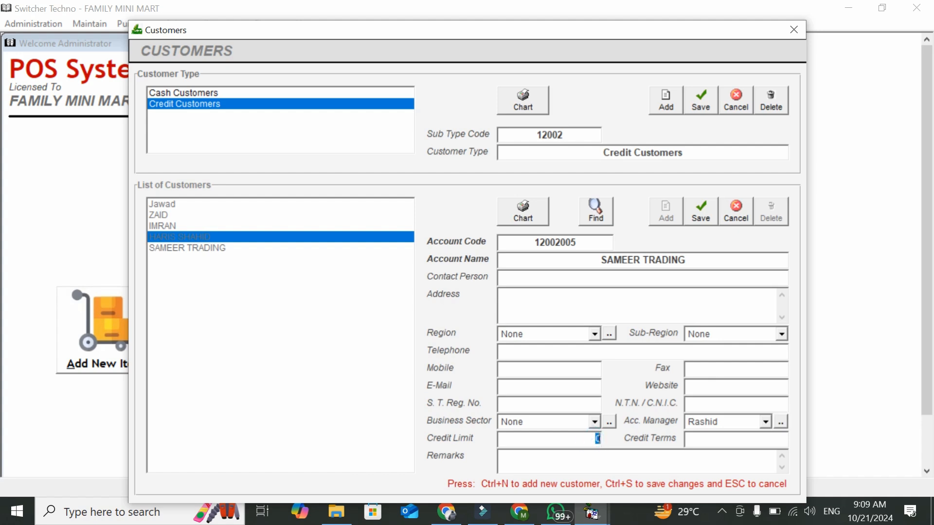
{"action": "left_click", "coordinate": [699, 212]}
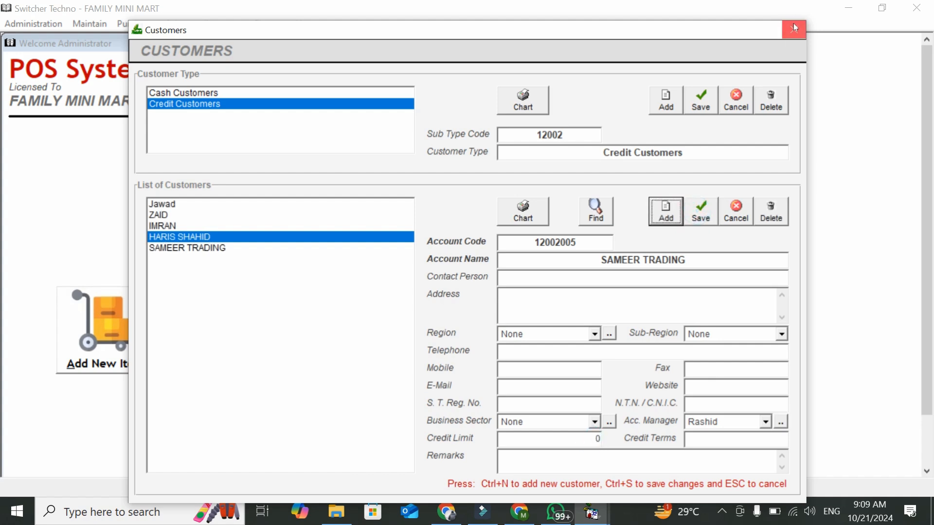
{"action": "left_click", "coordinate": [794, 30]}
Start a counter sale with SAMEER TRADING as the customer
{"action": "left_click", "coordinate": [399, 343]}
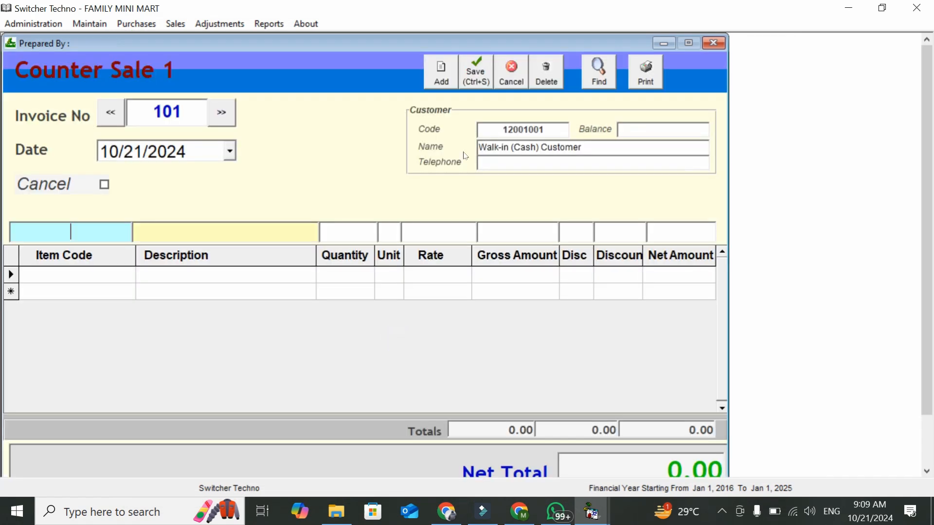
{"action": "left_click", "coordinate": [553, 129]}
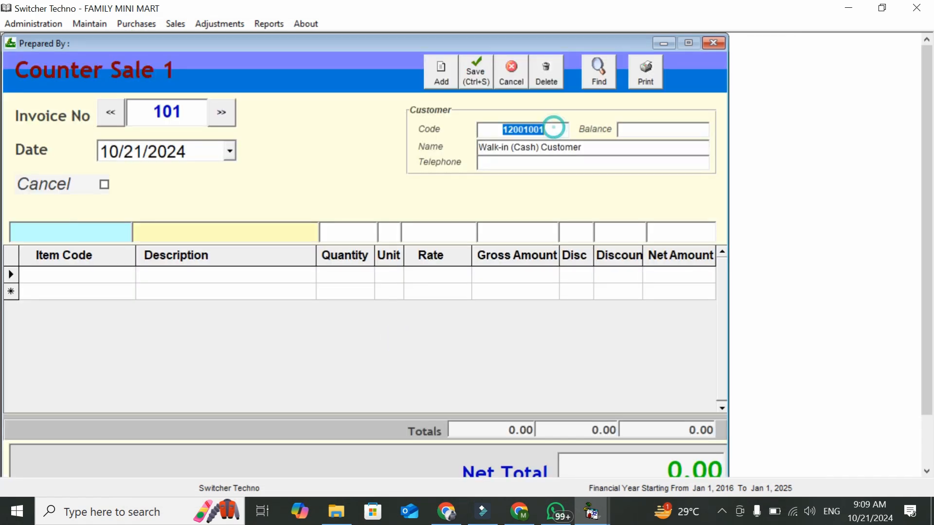
{"action": "type", "text": "SAM"}
{"action": "key", "text": "Down"}
{"action": "key", "text": "Return"}
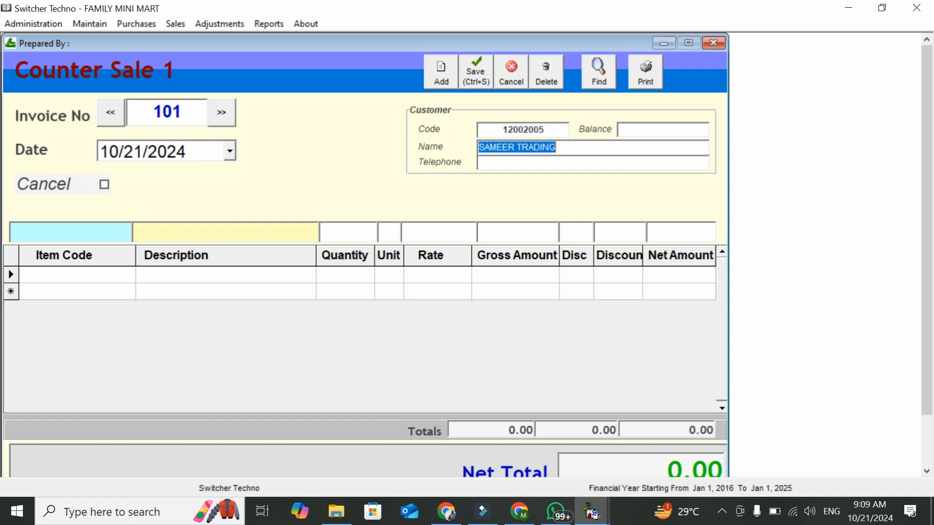
Add 20 GABA - TIRE1 to the sale and bring up the payment details with Ctrl+S
{"action": "left_click", "coordinate": [86, 278]}
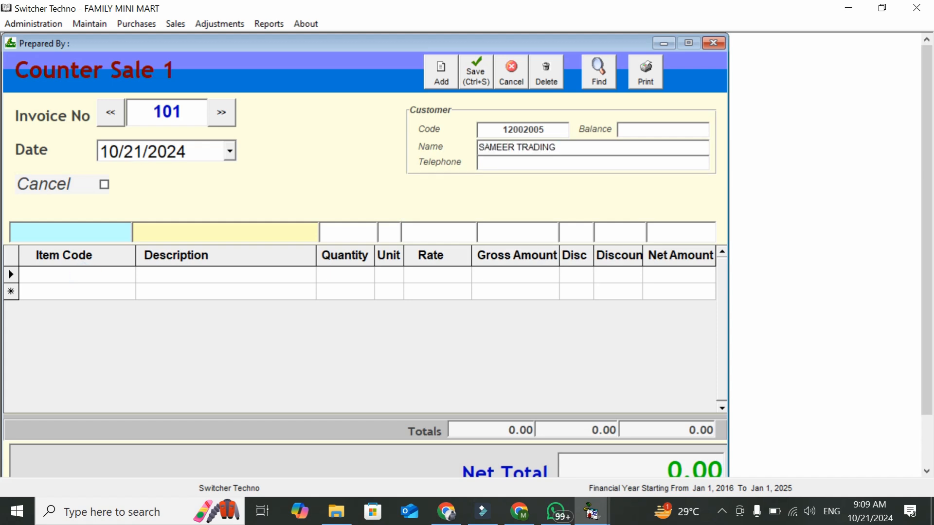
{"action": "type", "text": "GAB"}
{"action": "key", "text": "Down"}
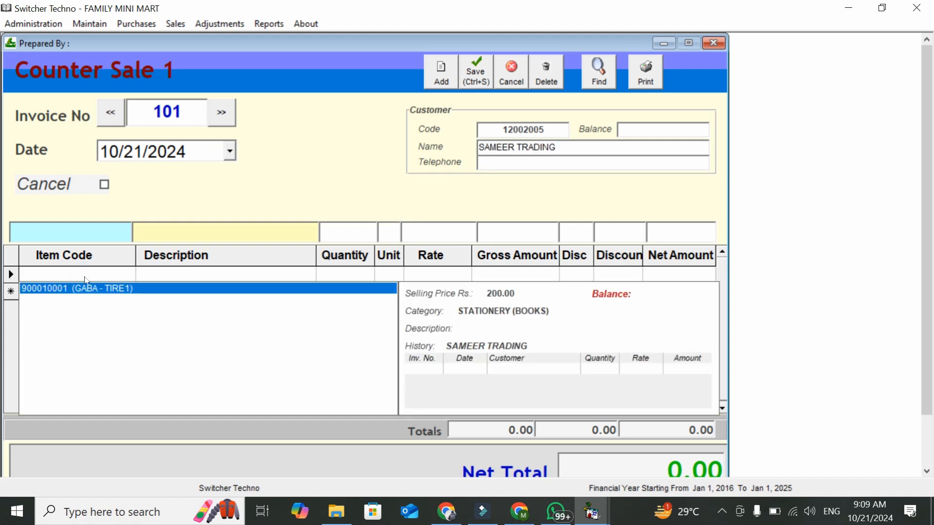
{"action": "key", "text": "Return"}
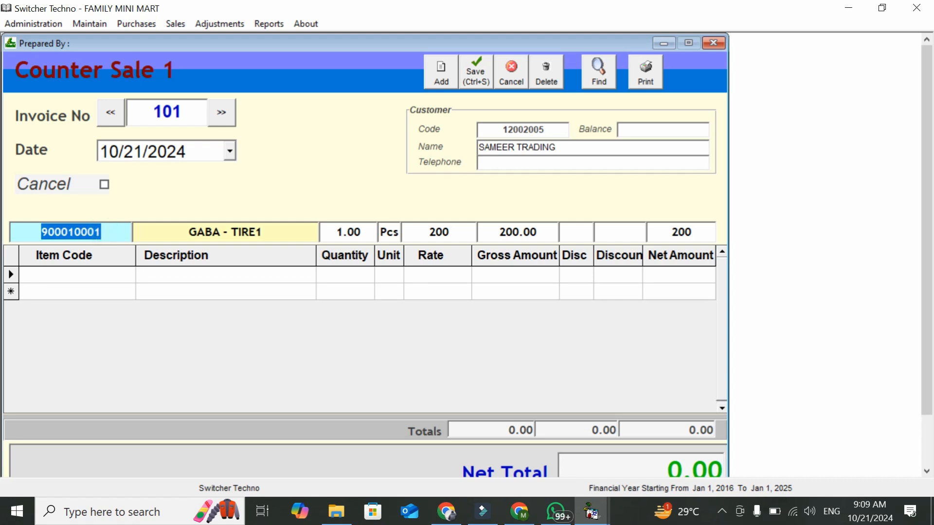
{"action": "key", "text": "Return"}
{"action": "left_click", "coordinate": [355, 288]}
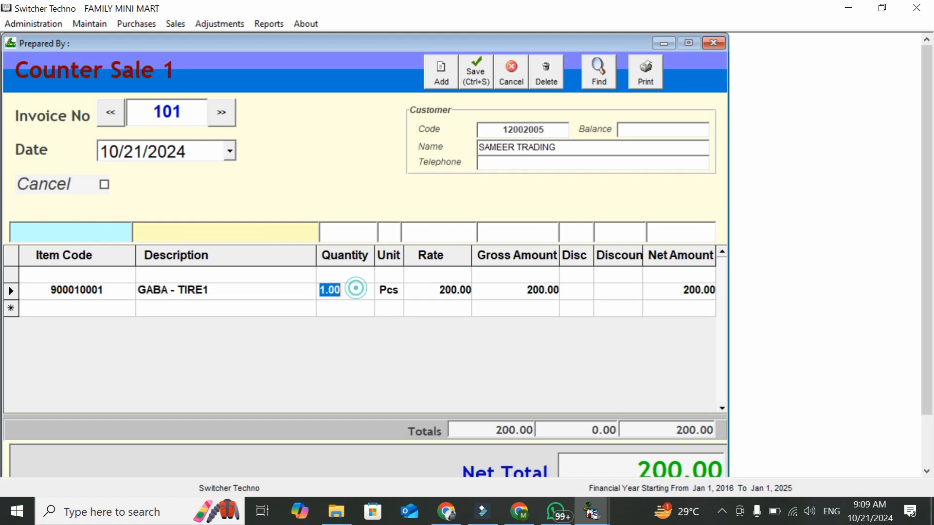
{"action": "type", "text": "20"}
{"action": "key", "text": "Tab"}
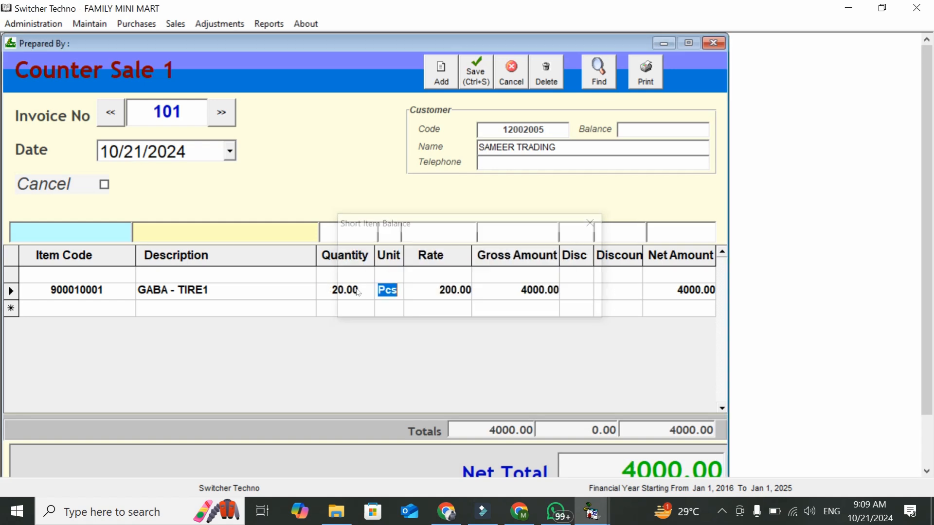
{"action": "left_click", "coordinate": [539, 291]}
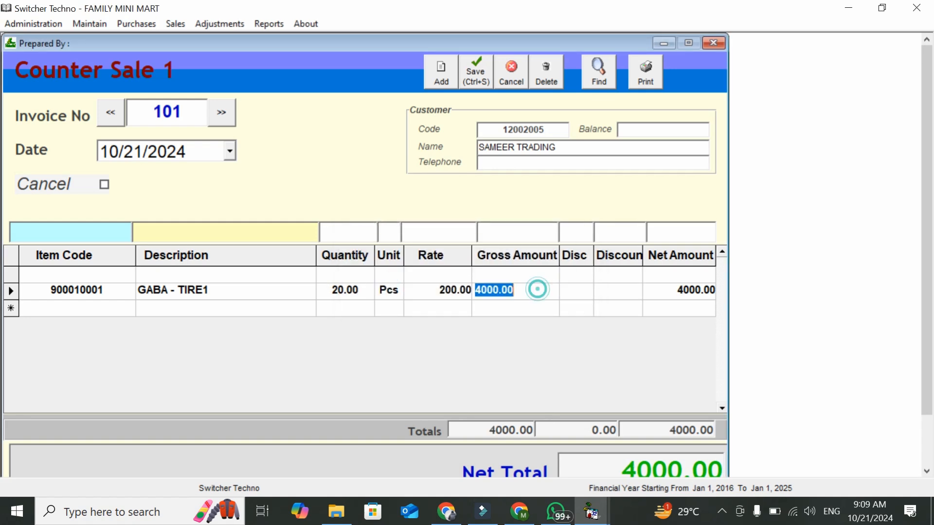
{"action": "key", "text": "ctrl+s"}
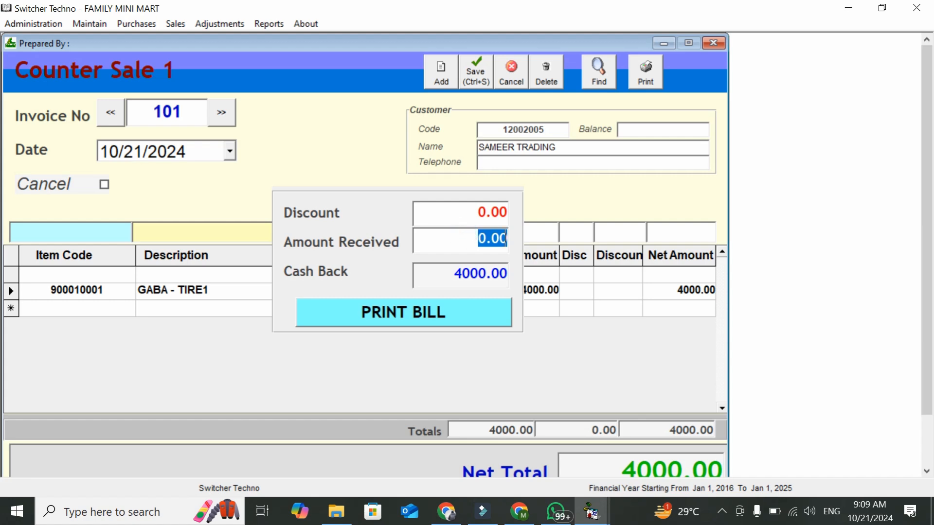
Print bill 101 for SAMEER TRADING, review the 4,000.00 Sale Invoice preview, and close it
{"action": "left_click", "coordinate": [486, 322]}
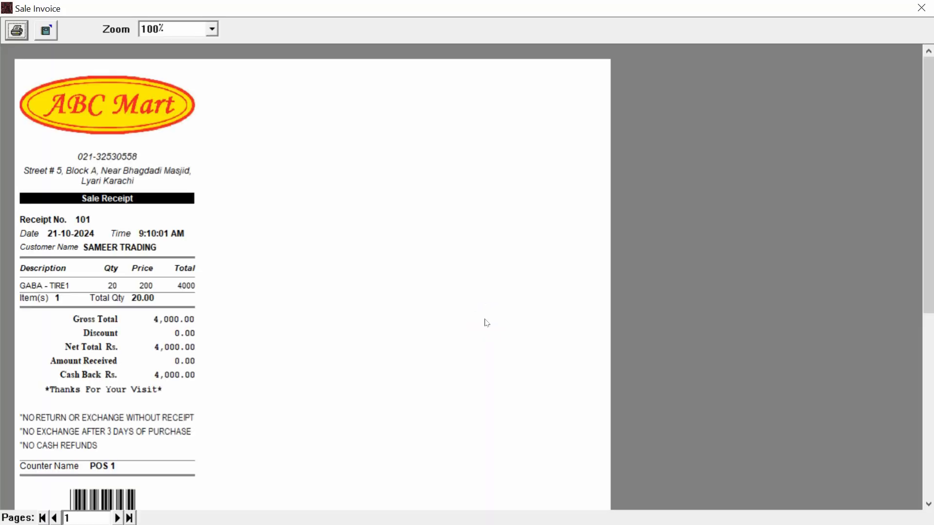
{"action": "mouse_move", "coordinate": [929, 198]}
{"action": "left_mouse_down"}
{"action": "mouse_move", "coordinate": [931, 210]}
{"action": "mouse_move", "coordinate": [931, 194]}
{"action": "left_mouse_up"}
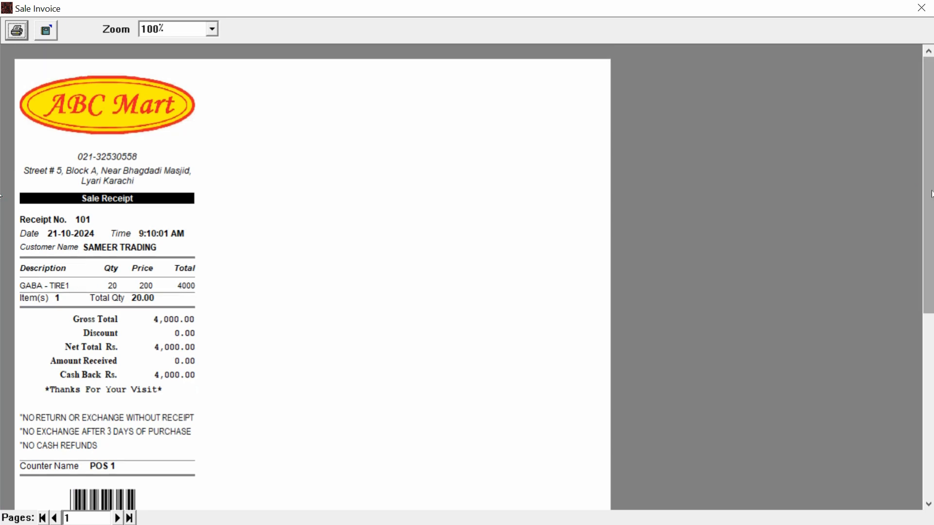
{"action": "mouse_move", "coordinate": [931, 190]}
{"action": "left_mouse_down"}
{"action": "mouse_move", "coordinate": [932, 210]}
{"action": "mouse_move", "coordinate": [933, 192]}
{"action": "left_mouse_up"}
{"action": "left_click_drag", "start_coordinate": [1, 195], "coordinate": [379, 150]}
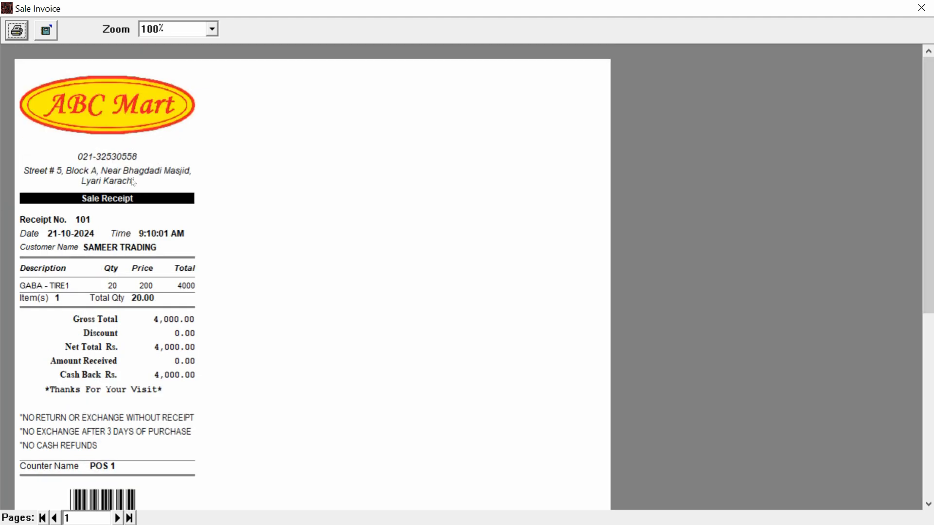
{"action": "left_click_drag", "start_coordinate": [929, 126], "coordinate": [486, 141]}
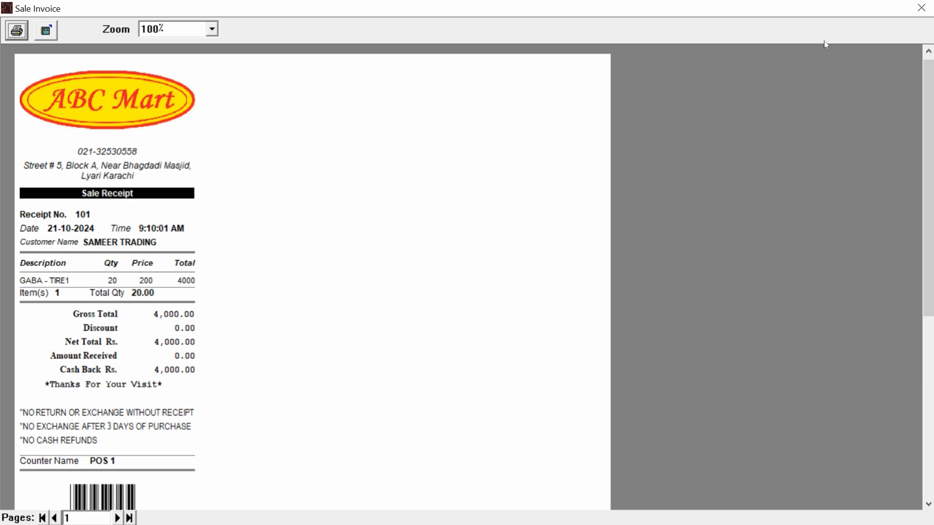
{"action": "left_click", "coordinate": [920, 9]}
Display Inventory Balances for all items, showing 180 GABA - TIRE1 worth 21600
{"action": "left_click", "coordinate": [714, 43]}
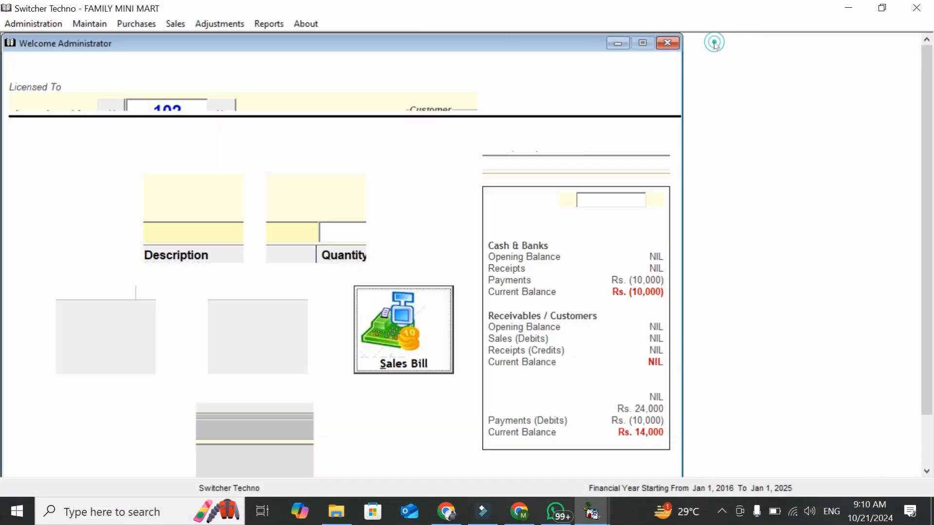
{"action": "left_click", "coordinate": [270, 24]}
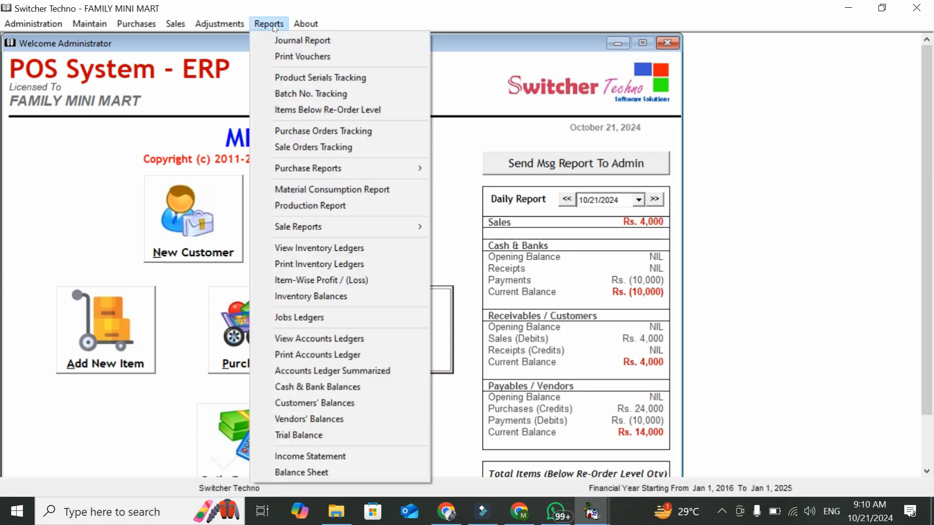
{"action": "left_click", "coordinate": [366, 295]}
{"action": "left_click", "coordinate": [559, 178]}
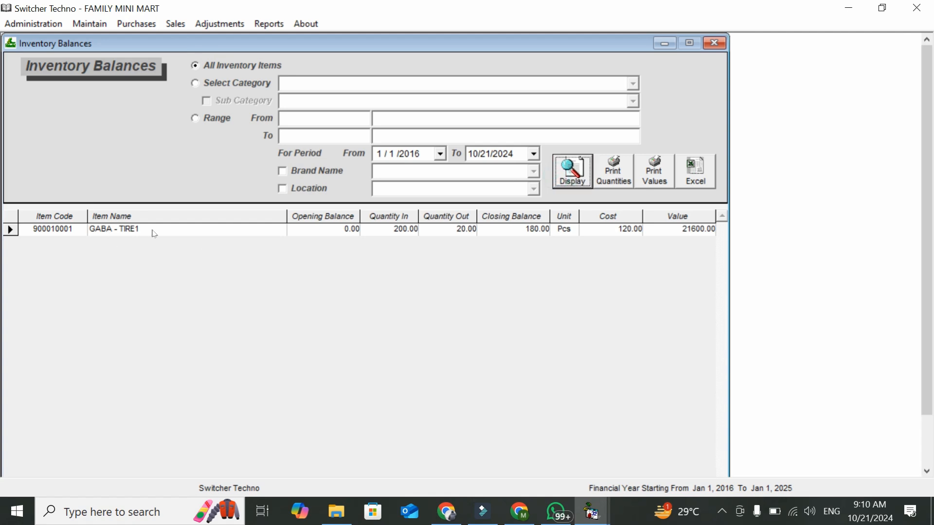
{"action": "left_click", "coordinate": [397, 232]}
{"action": "left_click", "coordinate": [430, 245]}
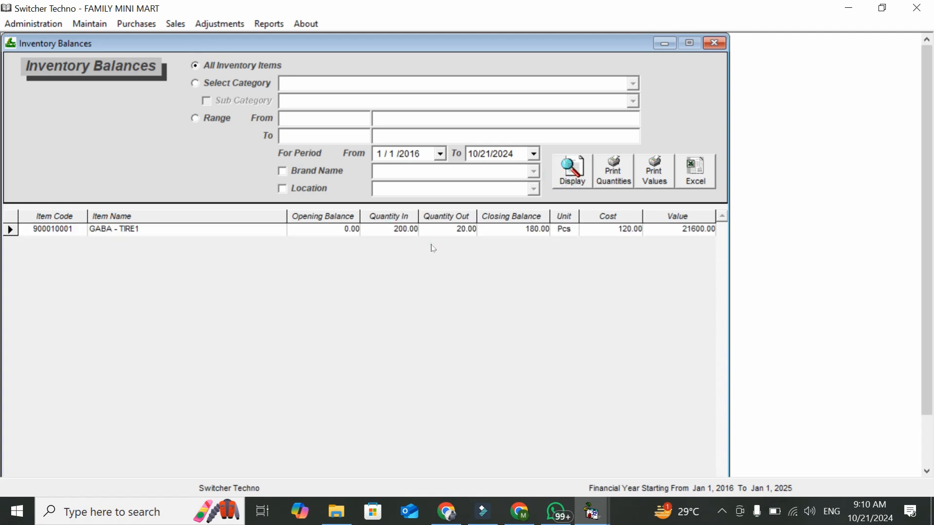
{"action": "left_click", "coordinate": [528, 231]}
{"action": "left_click", "coordinate": [533, 248]}
{"action": "left_click", "coordinate": [927, 435]}
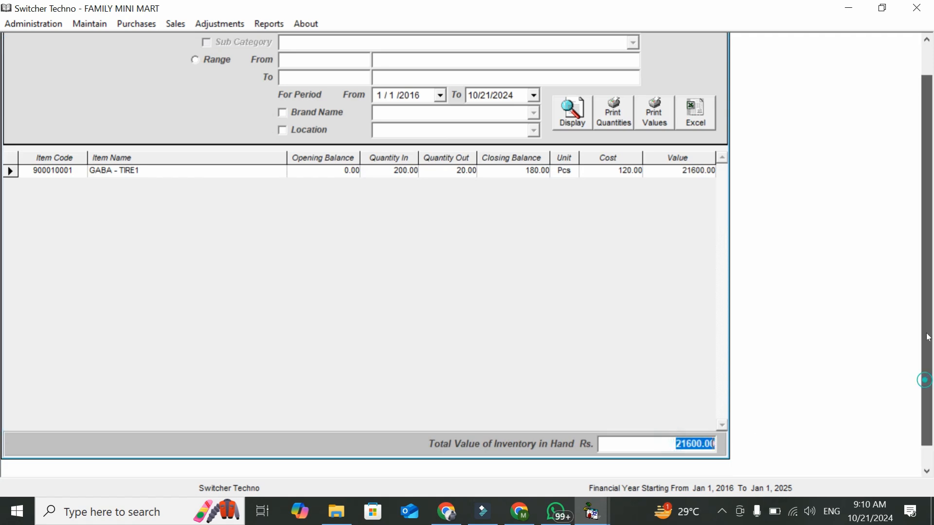
{"action": "scroll", "coordinate": [922, 380], "scroll_direction": "up", "scroll_amount": 2}
Filter inventory balances to category STATIONERY, trying sub-category PEN and then BOOKS
{"action": "left_click", "coordinate": [229, 83]}
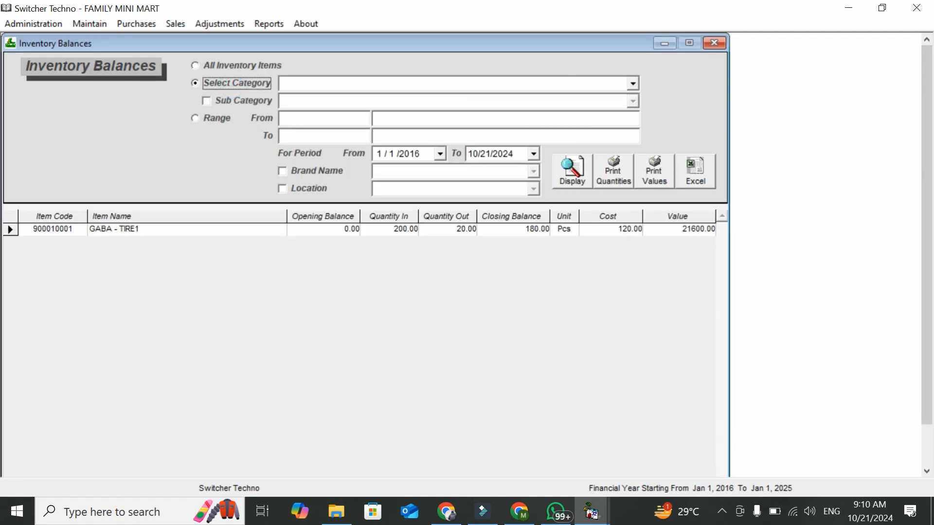
{"action": "left_click", "coordinate": [633, 84]}
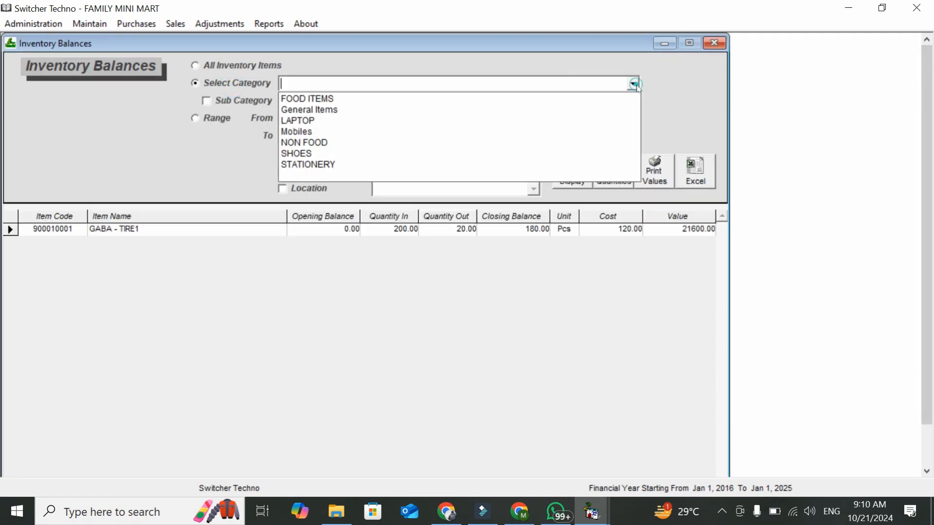
{"action": "left_click", "coordinate": [603, 164]}
{"action": "left_click", "coordinate": [271, 102]}
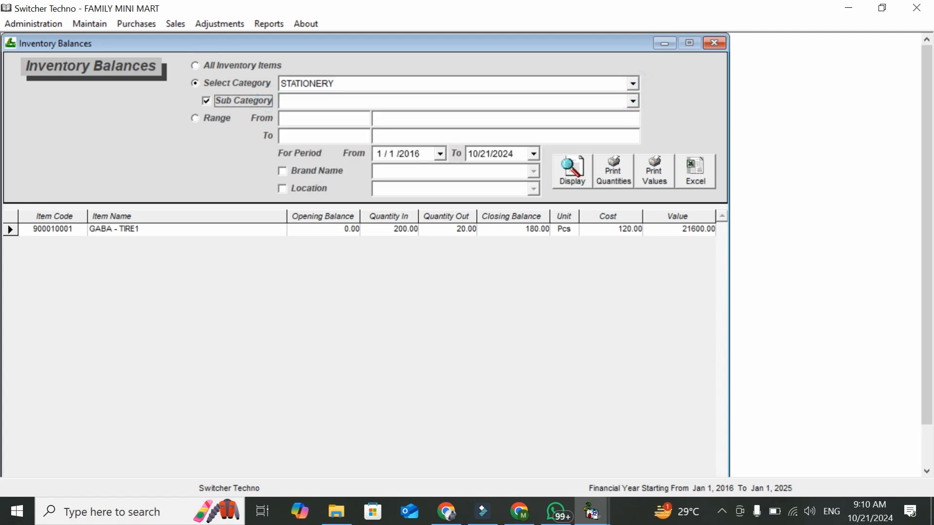
{"action": "left_click", "coordinate": [633, 101]}
{"action": "left_click", "coordinate": [628, 127]}
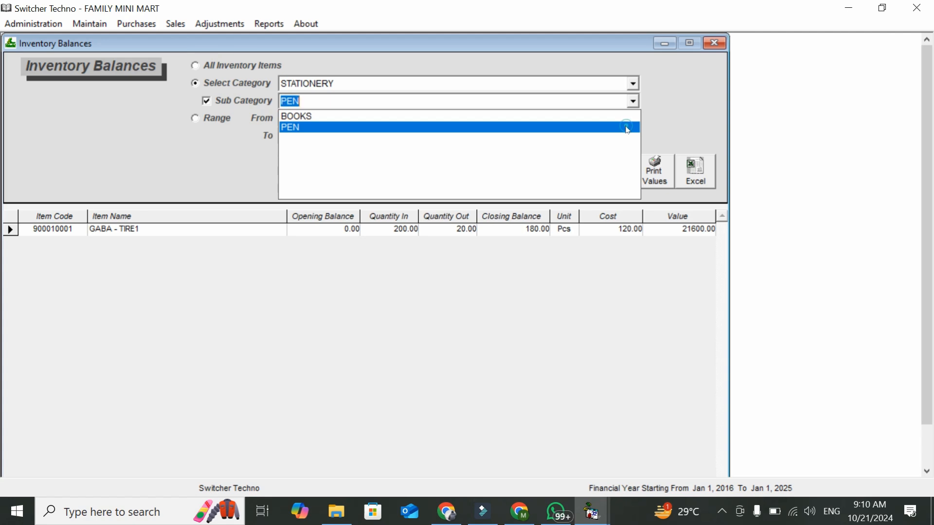
{"action": "left_click", "coordinate": [567, 173]}
{"action": "left_click", "coordinate": [632, 101]}
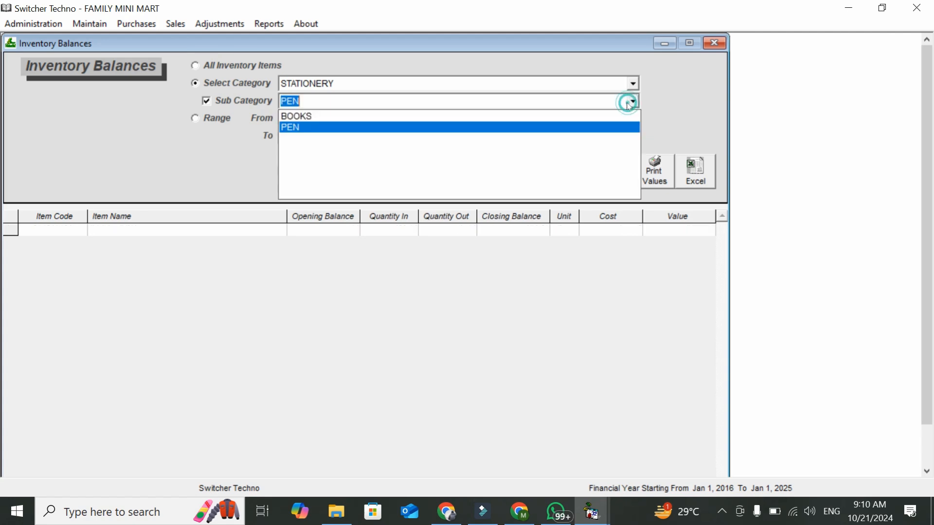
{"action": "left_click", "coordinate": [618, 117]}
{"action": "left_click", "coordinate": [574, 171]}
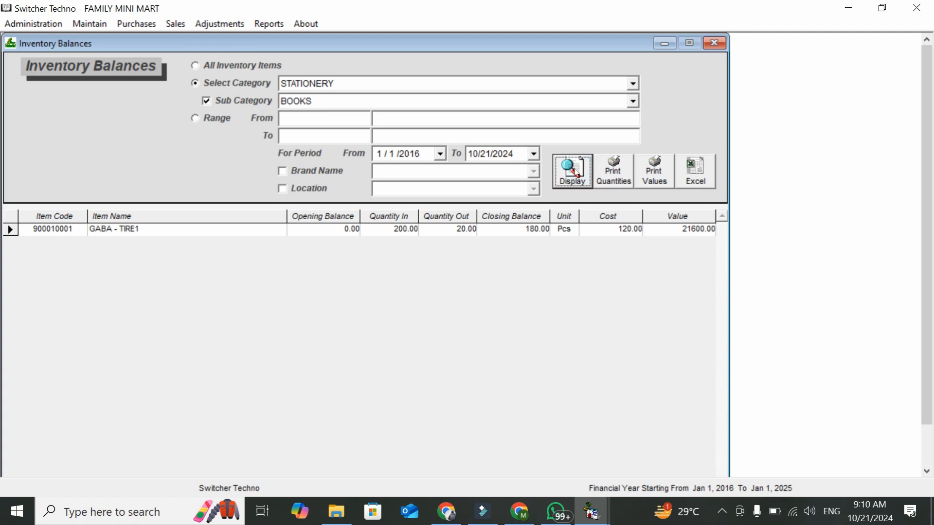
Add a Unit 2 location filter, which lists no items, then remove it
{"action": "left_click", "coordinate": [310, 189]}
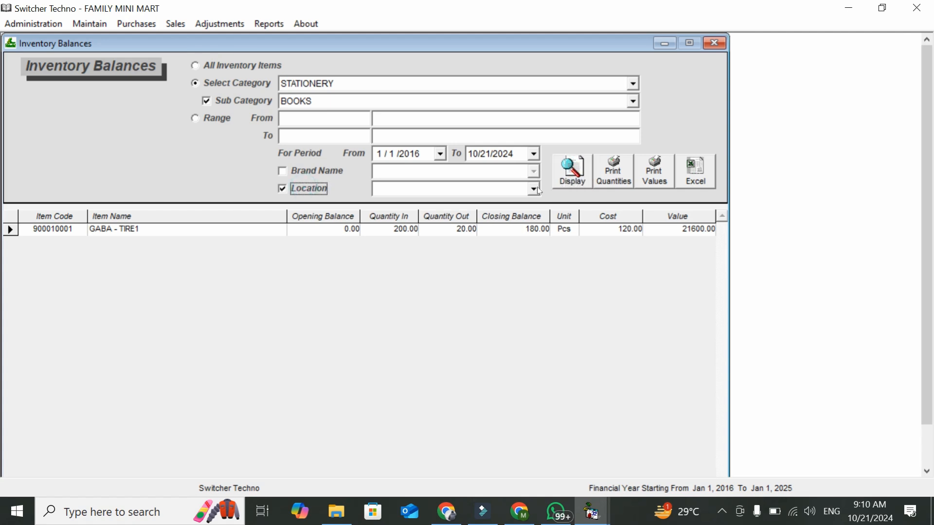
{"action": "left_click", "coordinate": [535, 189]}
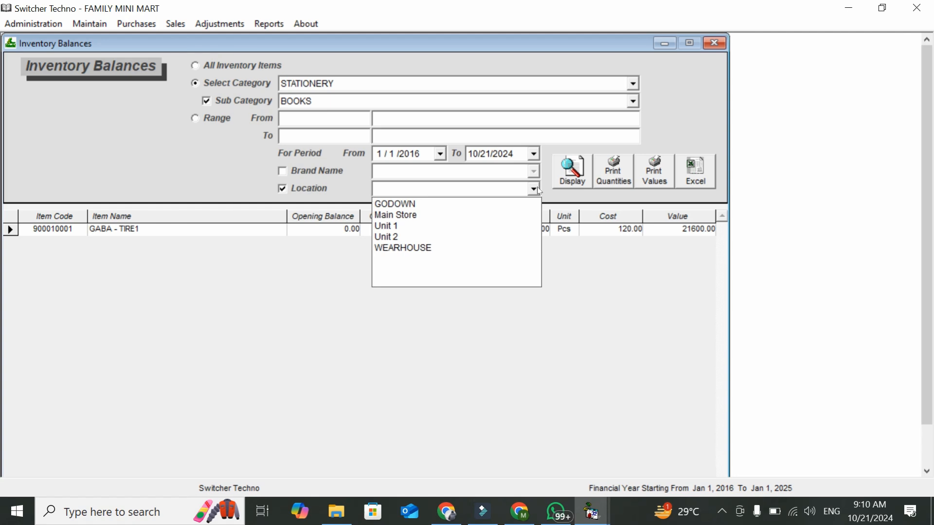
{"action": "left_click", "coordinate": [527, 239]}
{"action": "left_click", "coordinate": [572, 171]}
{"action": "left_click", "coordinate": [295, 189]}
{"action": "left_click", "coordinate": [268, 23]}
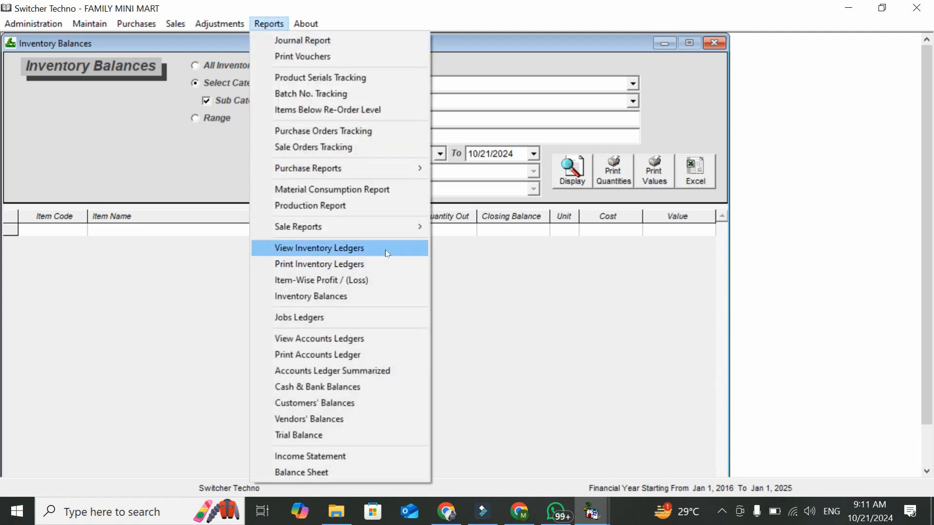
Open the Purchase Register and list all purchases, including ALI BOOKS invoice 929
{"action": "mouse_move", "coordinate": [394, 168]}
{"action": "left_click", "coordinate": [463, 185]}
{"action": "left_click", "coordinate": [589, 118]}
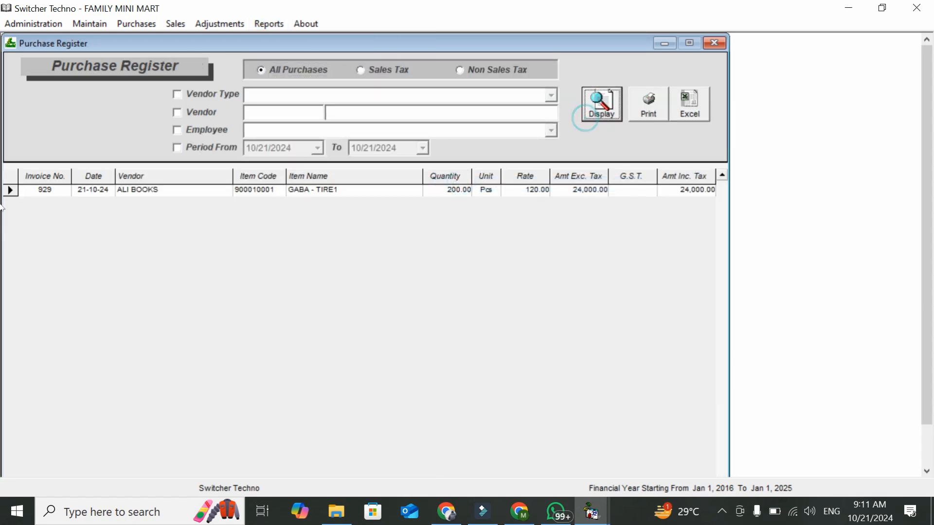
{"action": "scroll", "coordinate": [930, 248], "scroll_direction": "down", "scroll_amount": 1}
{"action": "scroll", "coordinate": [931, 258], "scroll_direction": "up", "scroll_amount": 1}
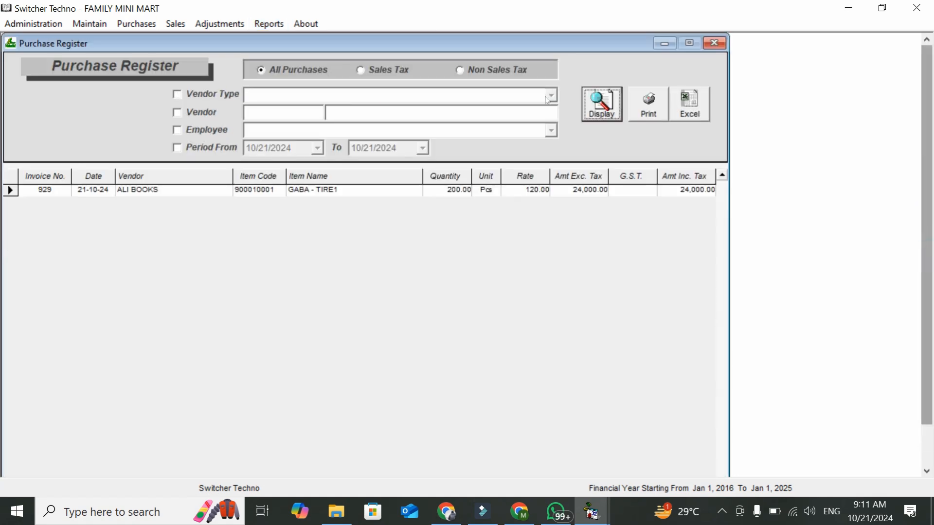
Try the vendor and date period filters in the Purchase Register
{"action": "left_click", "coordinate": [206, 113]}
{"action": "left_click", "coordinate": [248, 115]}
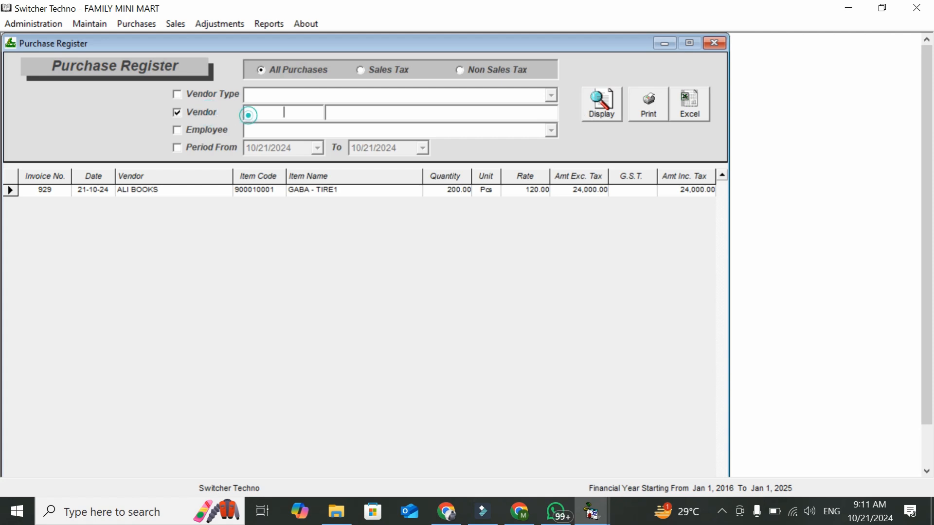
{"action": "left_click", "coordinate": [233, 151]}
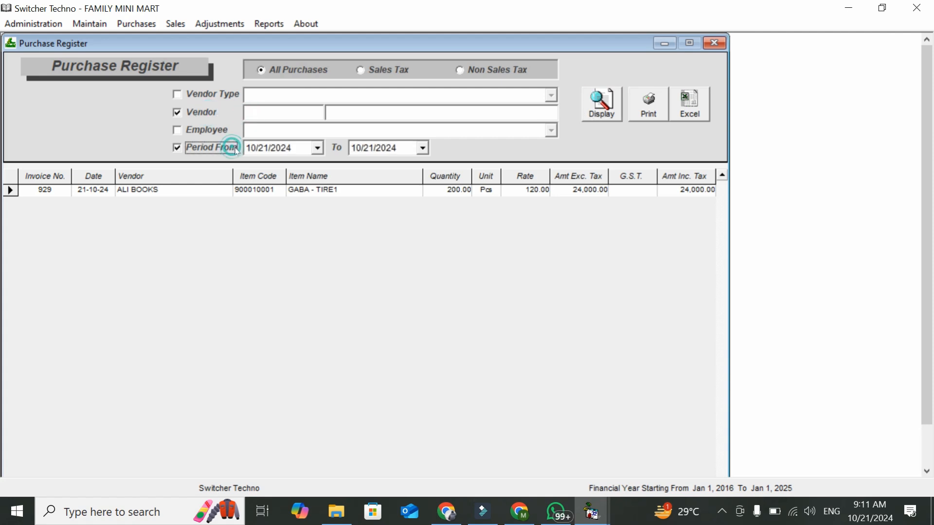
{"action": "left_click", "coordinate": [311, 148]}
{"action": "left_click", "coordinate": [318, 148]}
{"action": "left_click", "coordinate": [317, 149]}
Restrict the register to Sales Tax purchases and enable the Vendor Type filter
{"action": "left_click", "coordinate": [367, 71]}
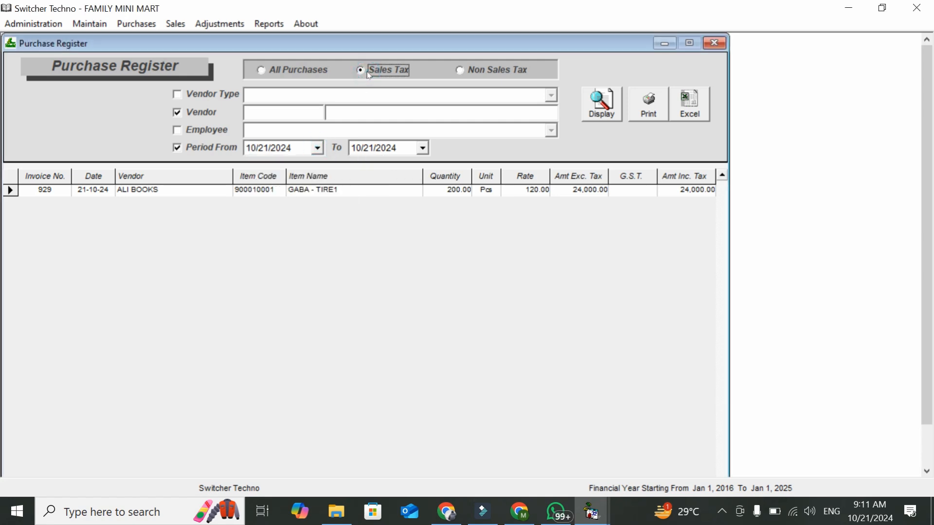
{"action": "left_click", "coordinate": [467, 69]}
{"action": "left_click", "coordinate": [392, 71]}
{"action": "left_click", "coordinate": [198, 94]}
{"action": "left_click", "coordinate": [269, 24]}
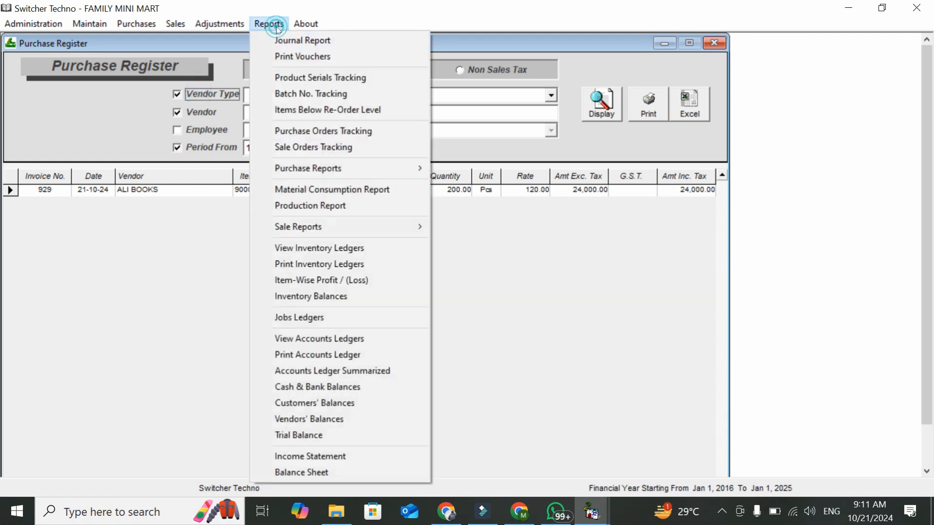
{"action": "mouse_move", "coordinate": [345, 168]}
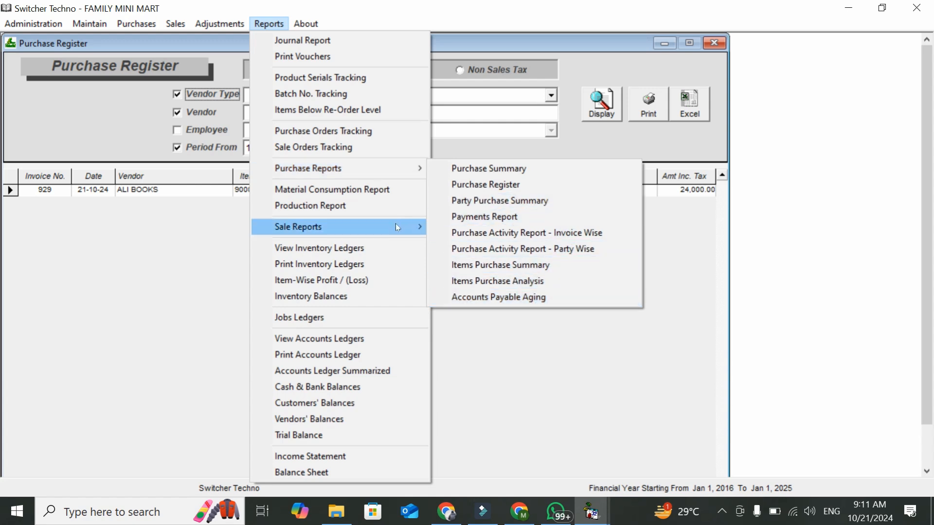
{"action": "mouse_move", "coordinate": [395, 223]}
{"action": "left_click", "coordinate": [449, 228]}
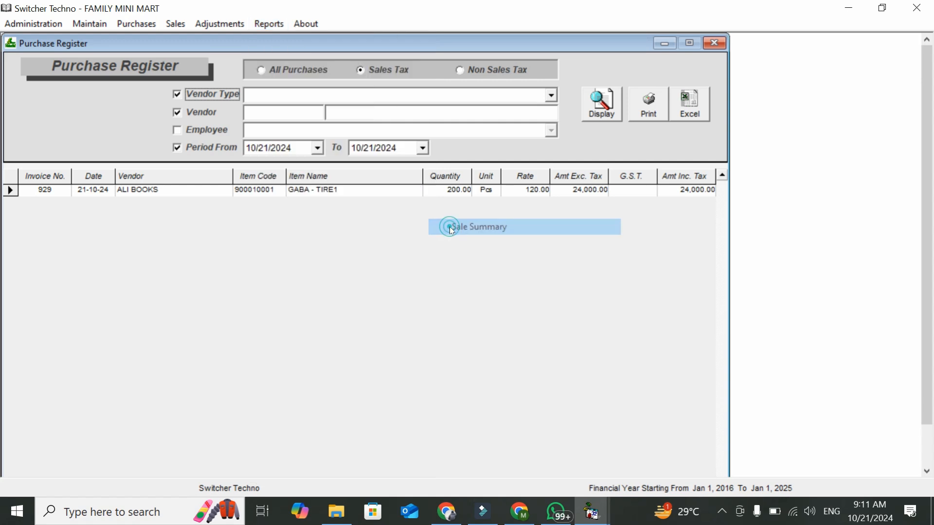
{"action": "left_click_drag", "start_coordinate": [923, 292], "coordinate": [929, 332]}
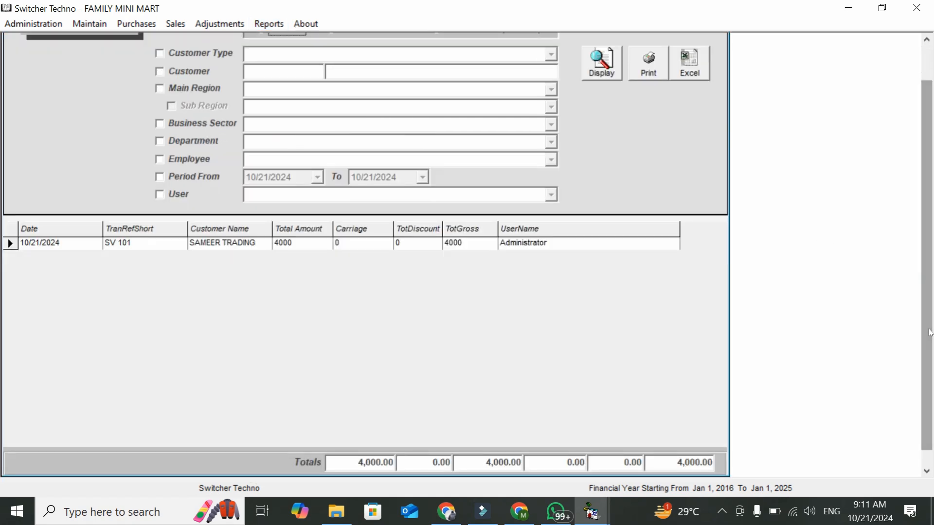
{"action": "left_click", "coordinate": [177, 194]}
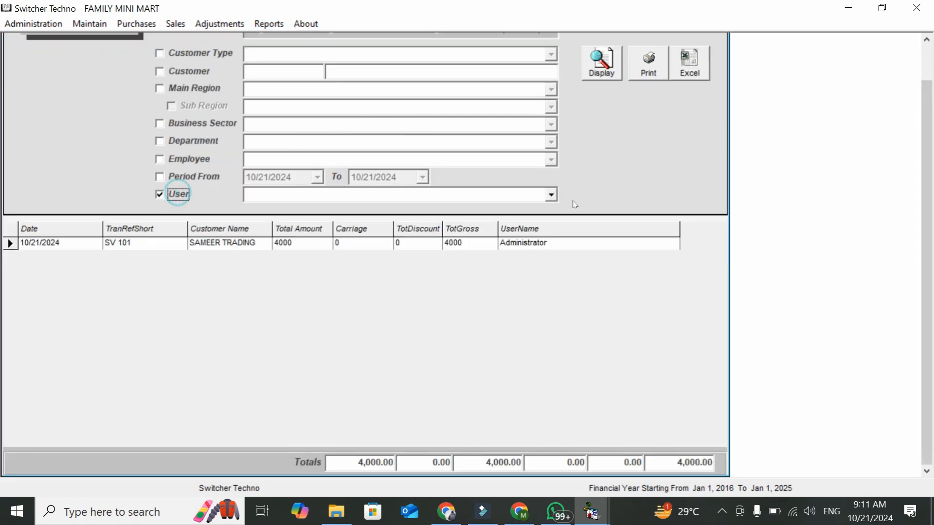
{"action": "left_click", "coordinate": [552, 195]}
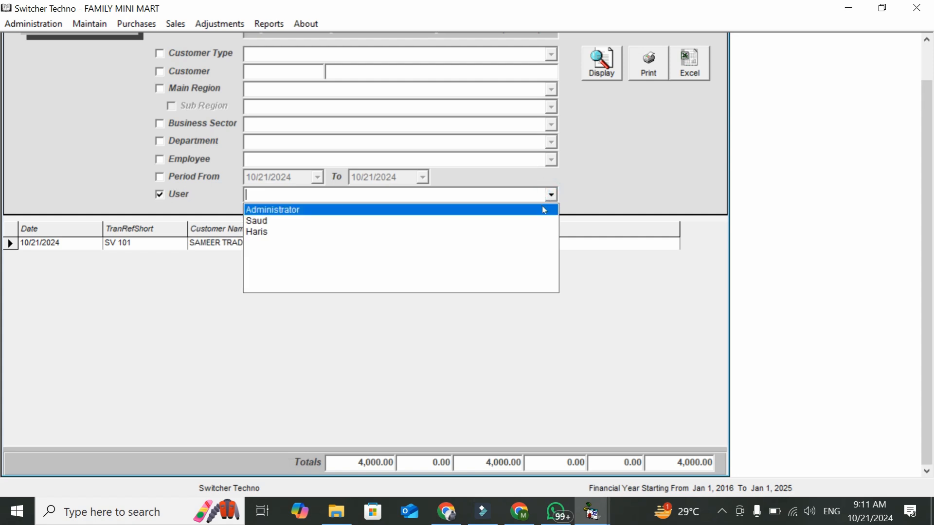
{"action": "left_click", "coordinate": [176, 198]}
{"action": "left_click", "coordinate": [193, 177]}
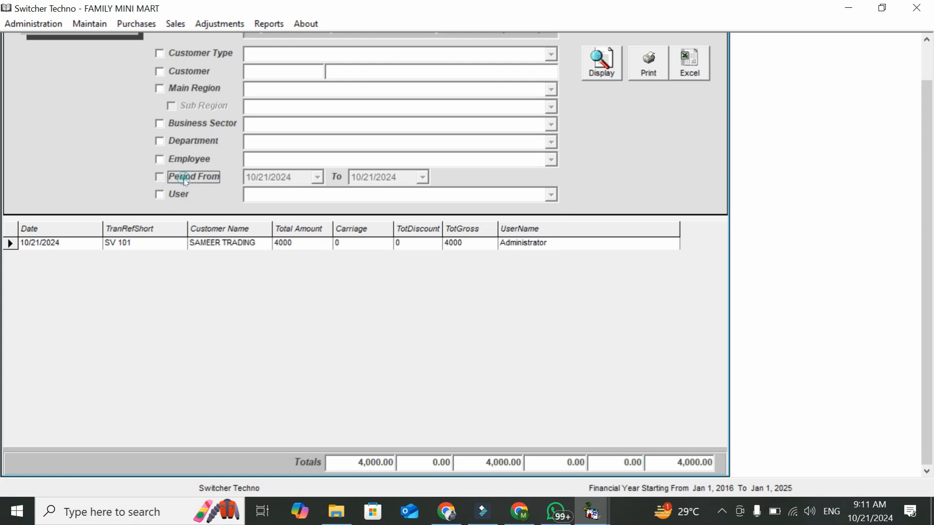
{"action": "scroll", "coordinate": [928, 240], "scroll_direction": "up", "scroll_amount": 1}
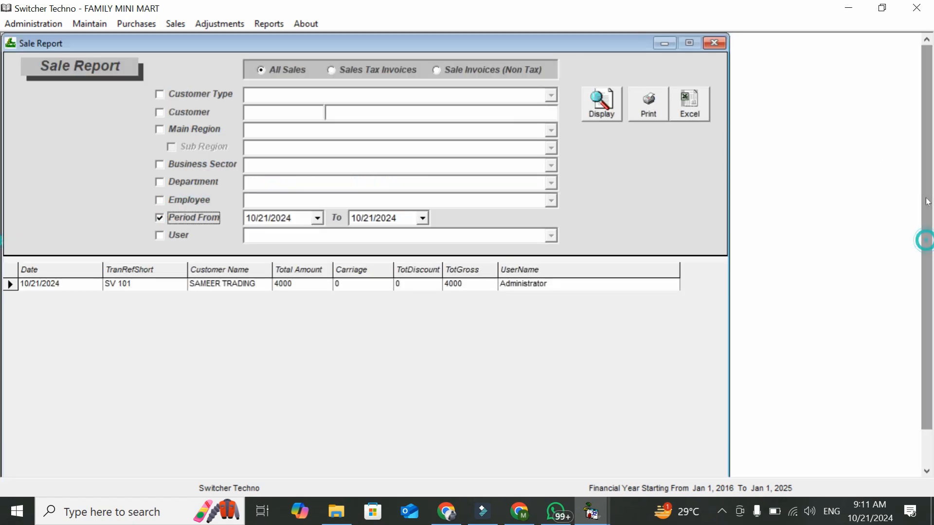
{"action": "left_click", "coordinate": [718, 46]}
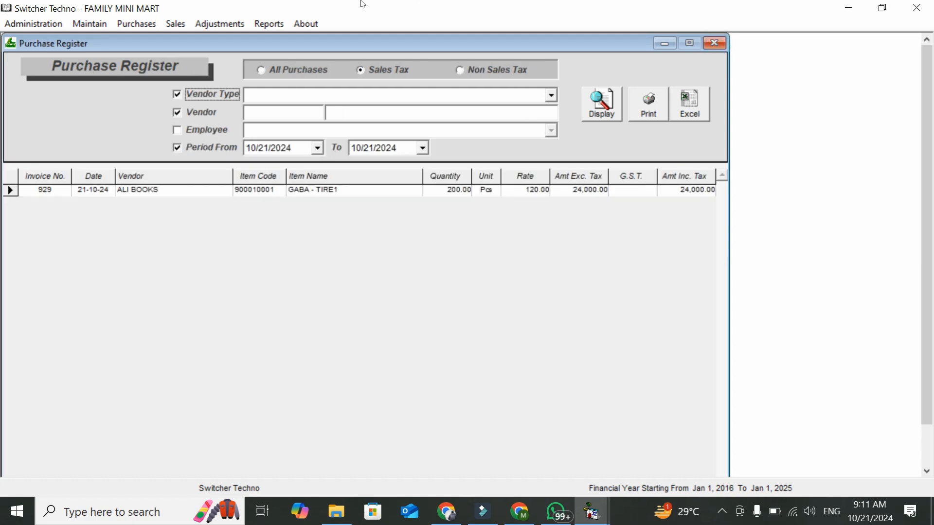
Display the Item-Wise Profit report: GABA - TIRE1 earns 1600.00 on 20 Pcs
{"action": "left_click", "coordinate": [256, 23]}
{"action": "mouse_move", "coordinate": [392, 225]}
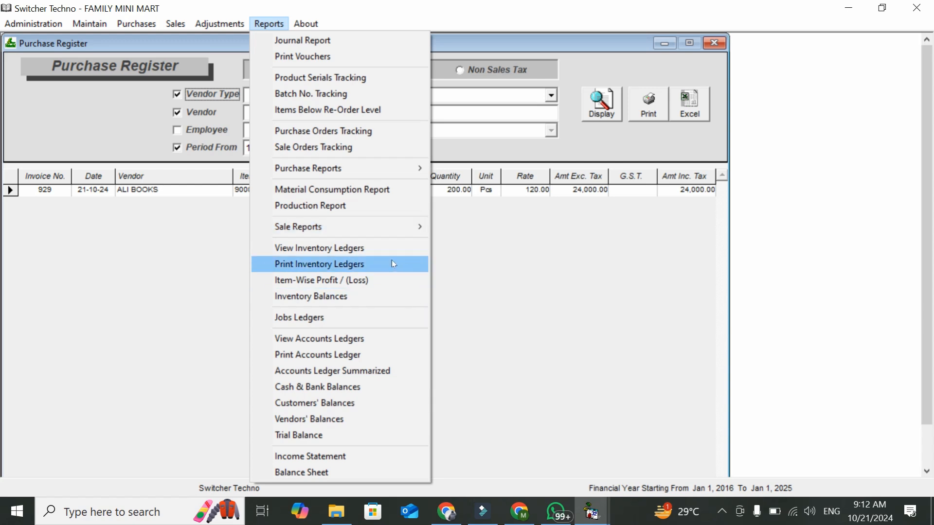
{"action": "left_click", "coordinate": [384, 287]}
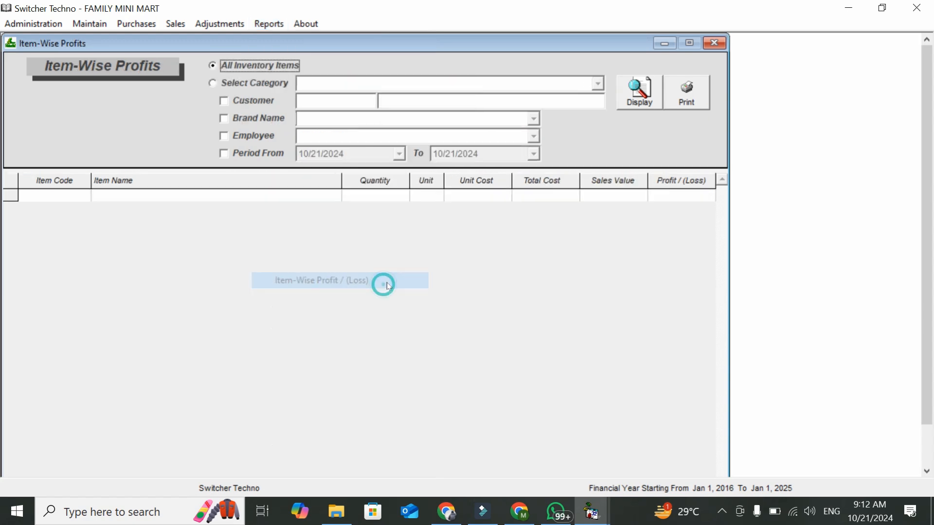
{"action": "left_click", "coordinate": [638, 92]}
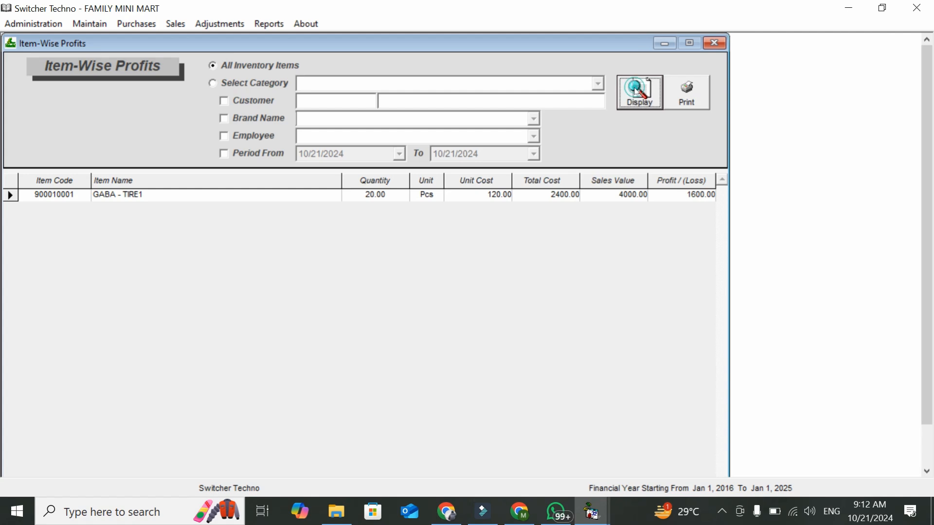
{"action": "left_click", "coordinate": [699, 200]}
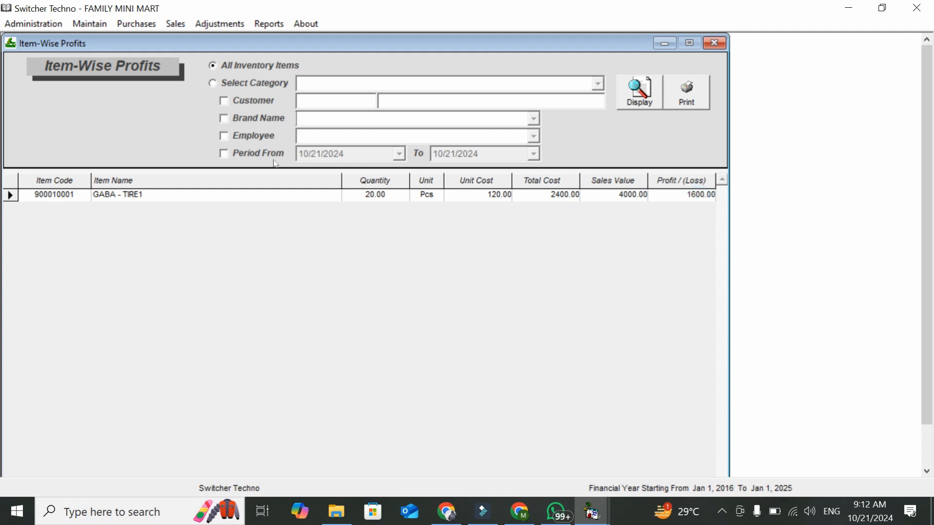
Toggle the Period From filter and its calendar on, then off again
{"action": "left_click", "coordinate": [243, 154]}
{"action": "left_click", "coordinate": [400, 154]}
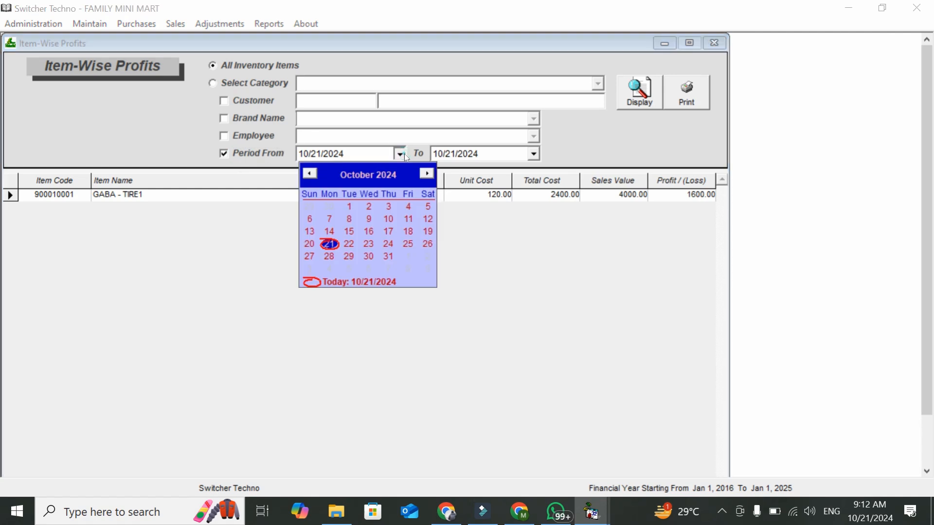
{"action": "left_click", "coordinate": [404, 154]}
{"action": "left_click", "coordinate": [258, 154]}
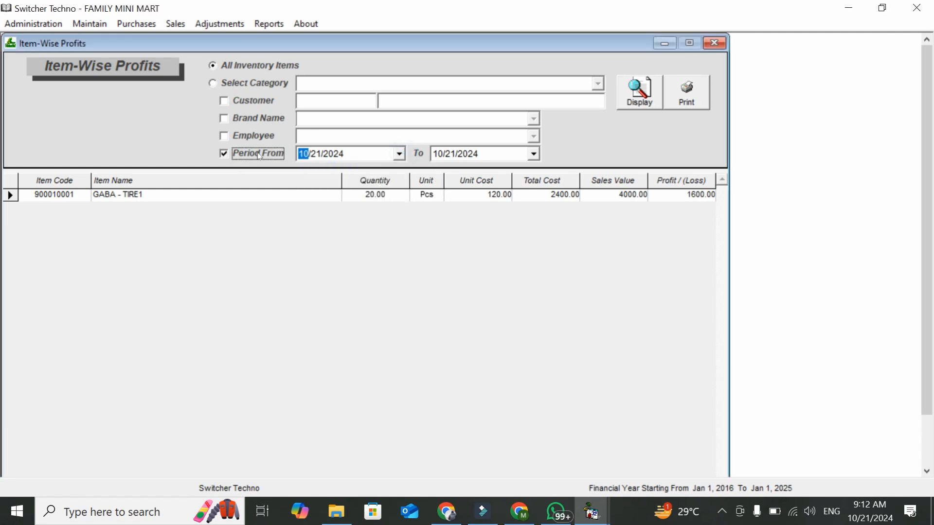
{"action": "left_click", "coordinate": [269, 23]}
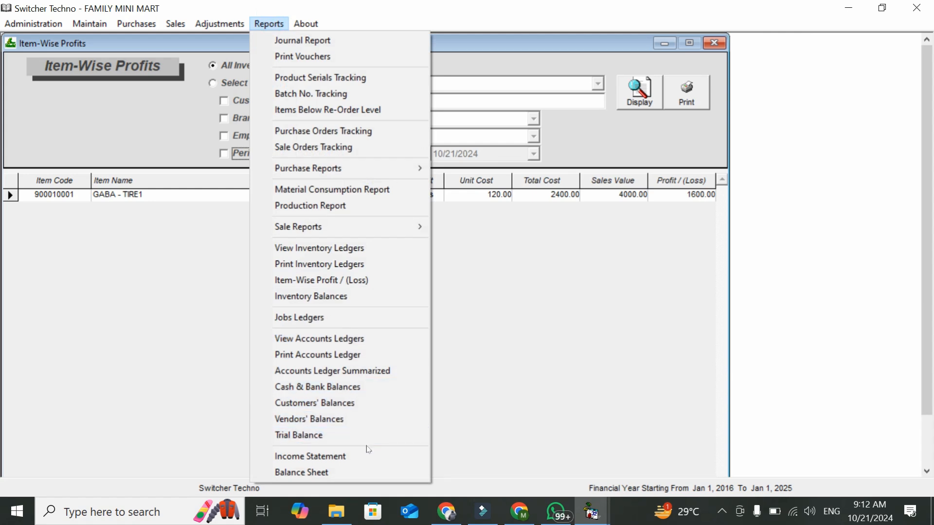
Display the SAMEER TRADING account ledger
{"action": "left_click", "coordinate": [354, 340]}
{"action": "type", "text": "SAME"}
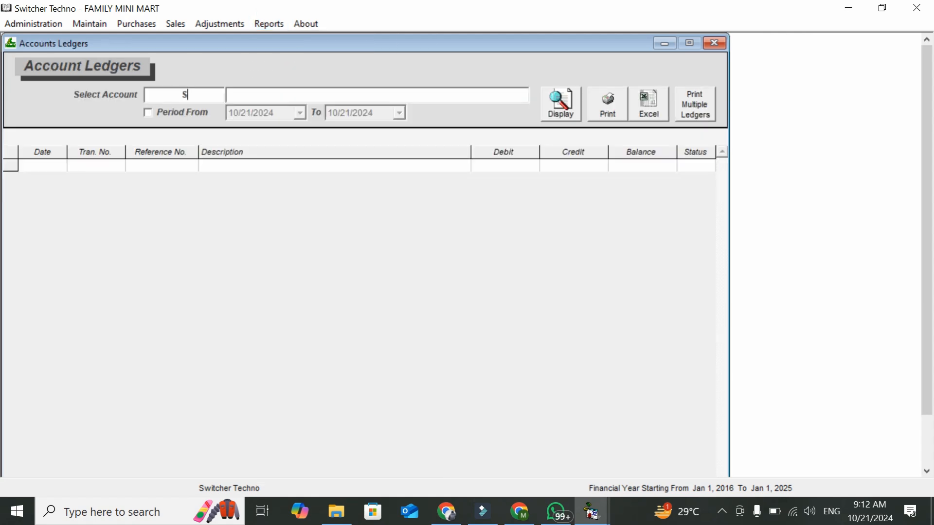
{"action": "key", "text": "Down"}
{"action": "key", "text": "Return"}
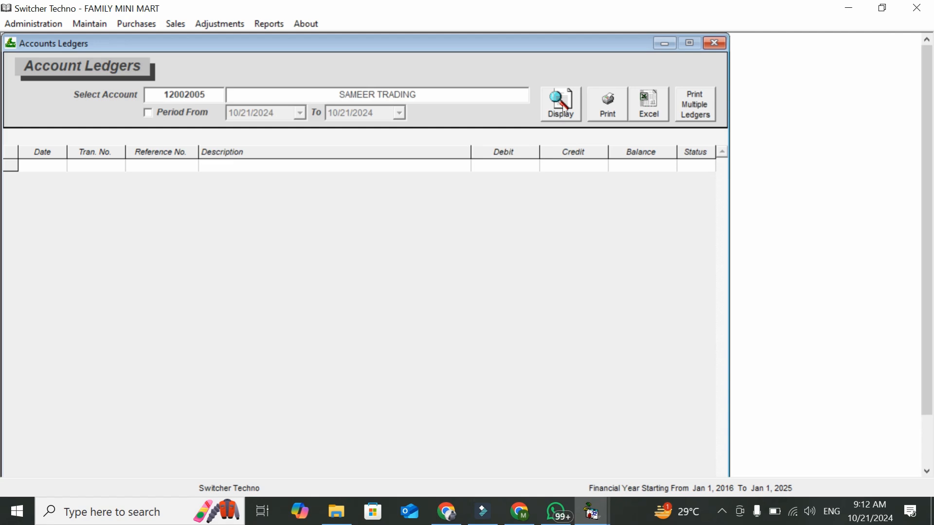
{"action": "left_click", "coordinate": [563, 104]}
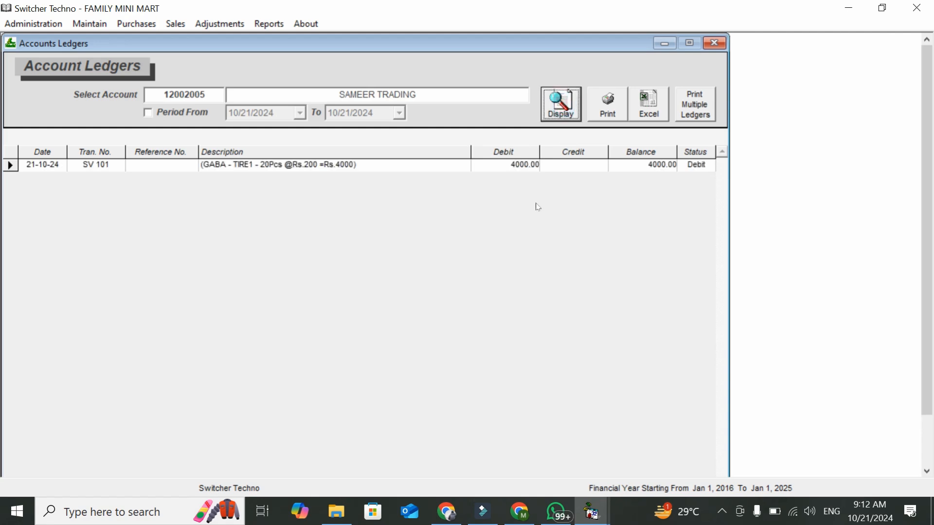
Switch to the ALI BOOKS ledger, showing debit 10000, credit 24000, 14000 credit balance
{"action": "double_click", "coordinate": [213, 97]}
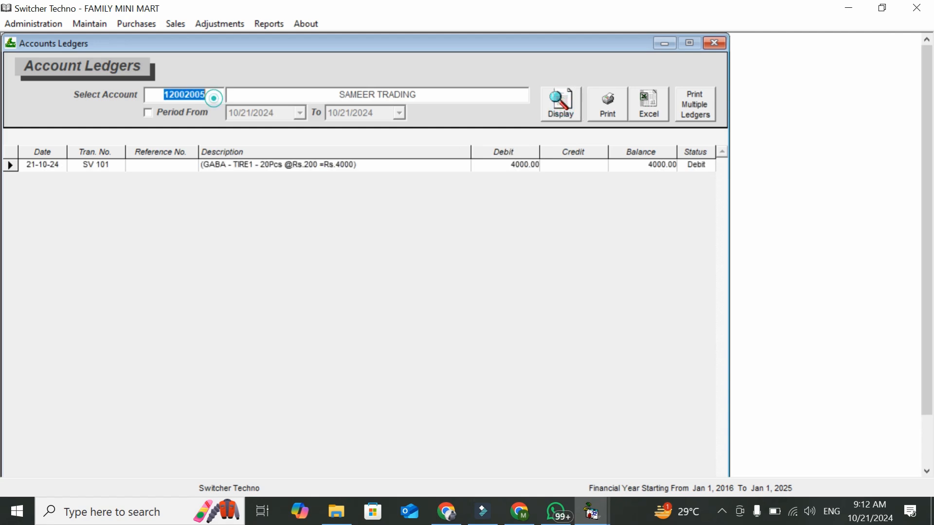
{"action": "type", "text": "ALI"}
{"action": "key", "text": "Down"}
{"action": "key", "text": "Down"}
{"action": "key", "text": "Down"}
{"action": "key", "text": "Down"}
{"action": "key", "text": "Return"}
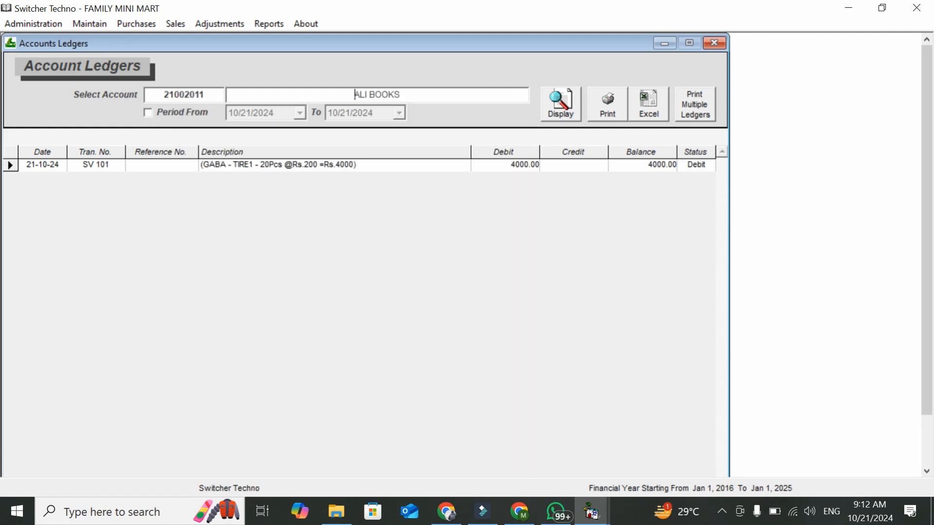
{"action": "left_click", "coordinate": [560, 103]}
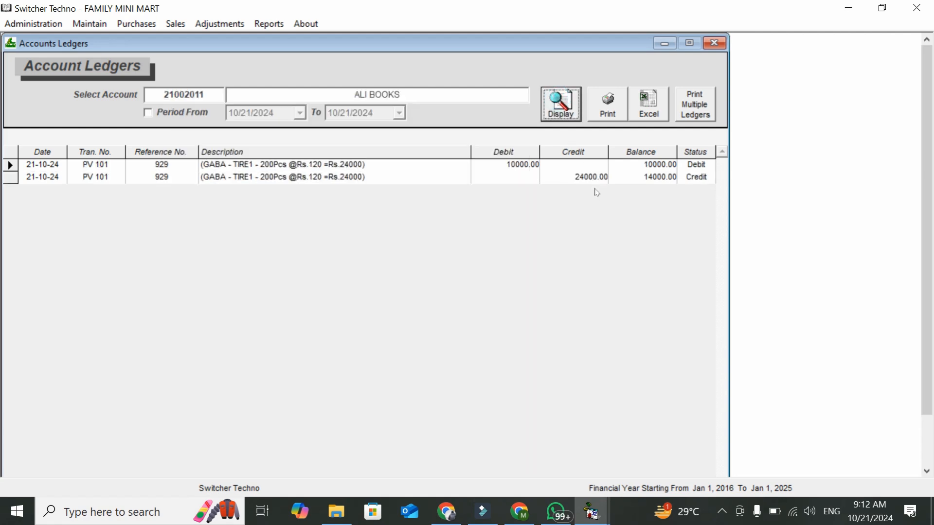
{"action": "left_click", "coordinate": [596, 179]}
{"action": "left_click", "coordinate": [519, 165]}
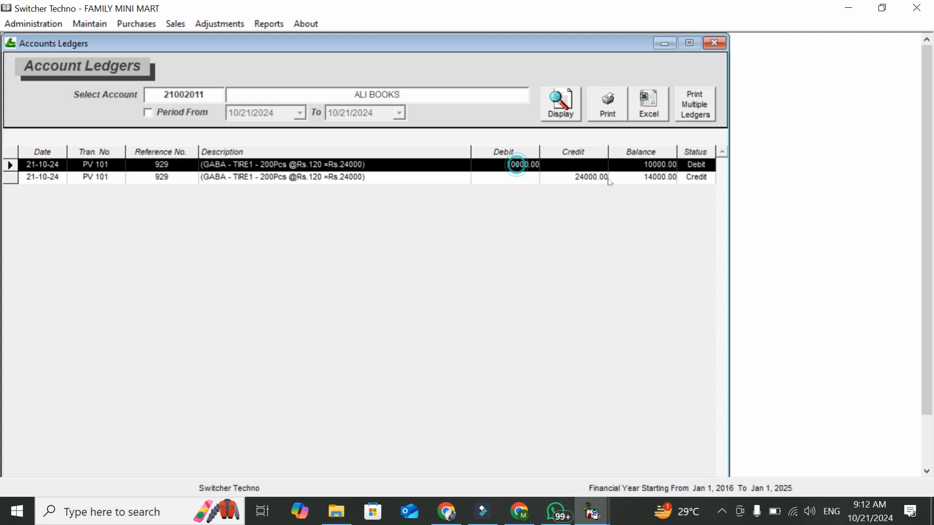
{"action": "left_click", "coordinate": [638, 178]}
Preview the printable ALI BOOKS ledger, then close the preview
{"action": "left_click", "coordinate": [609, 112]}
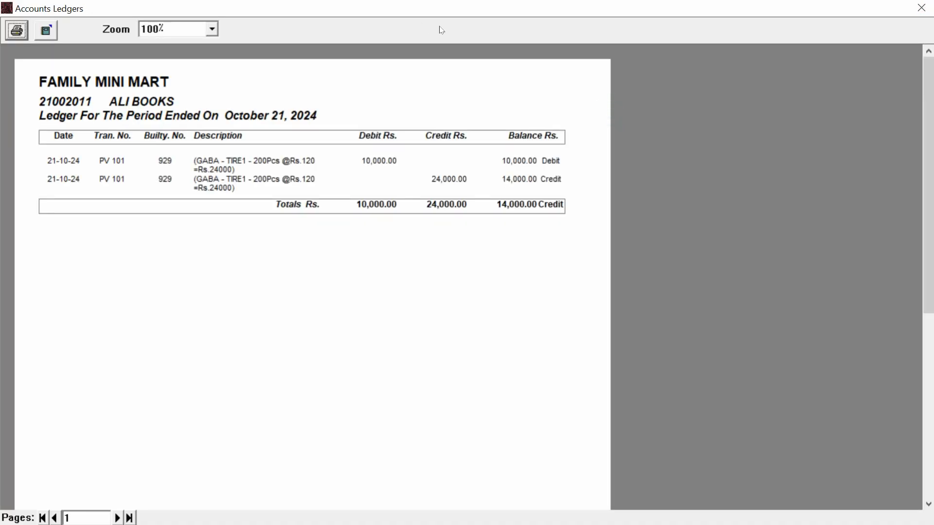
{"action": "left_click", "coordinate": [921, 7]}
{"action": "left_click", "coordinate": [281, 23]}
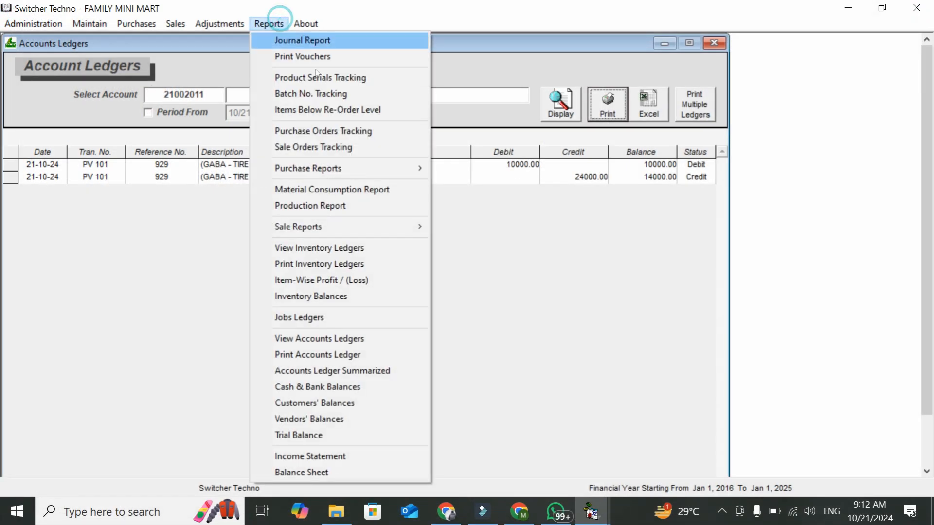